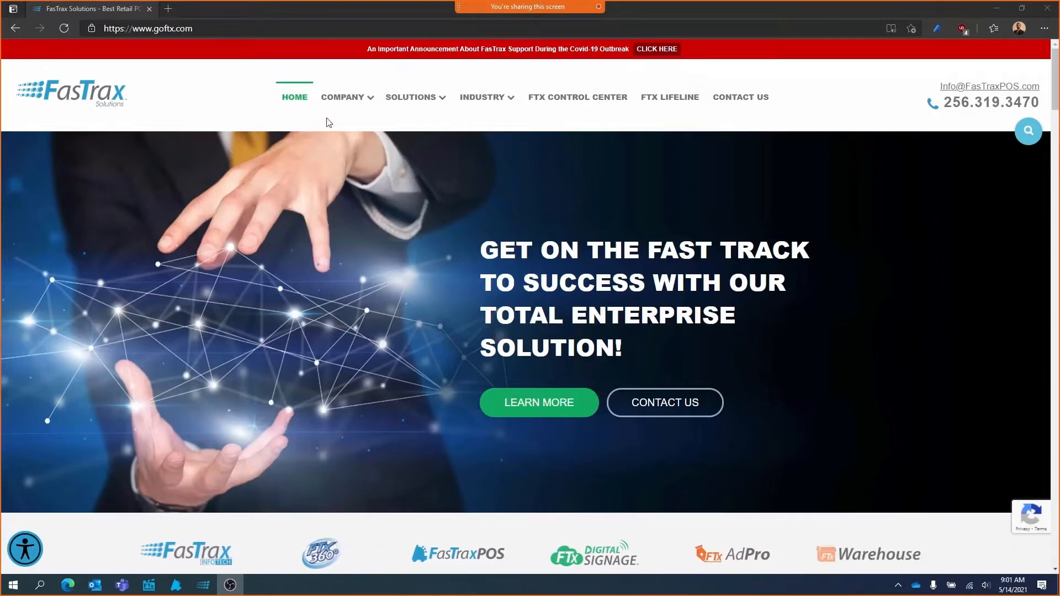
# Step: Open the weekly training webinars page from the product support options on the FTX Lifeline page
pyautogui.click(215, 23)
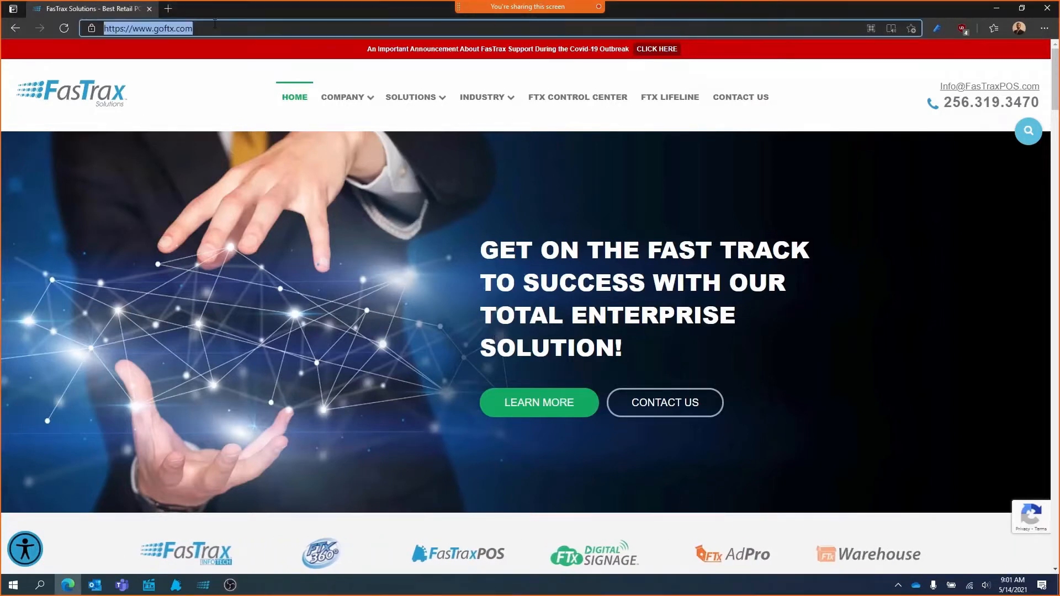
pyautogui.click(686, 102)
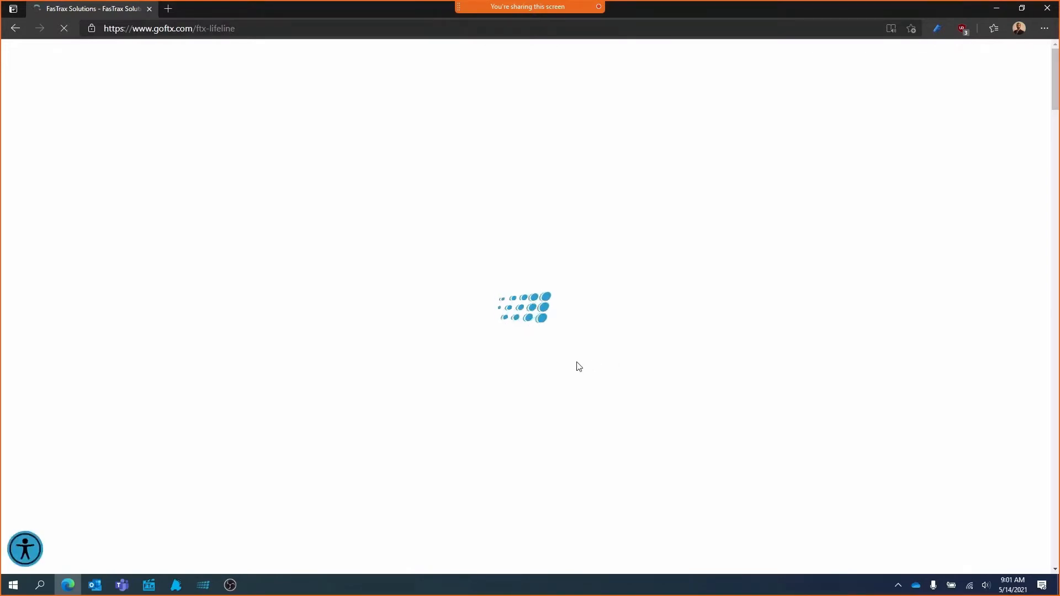
pyautogui.scroll(-15, 575, 381)
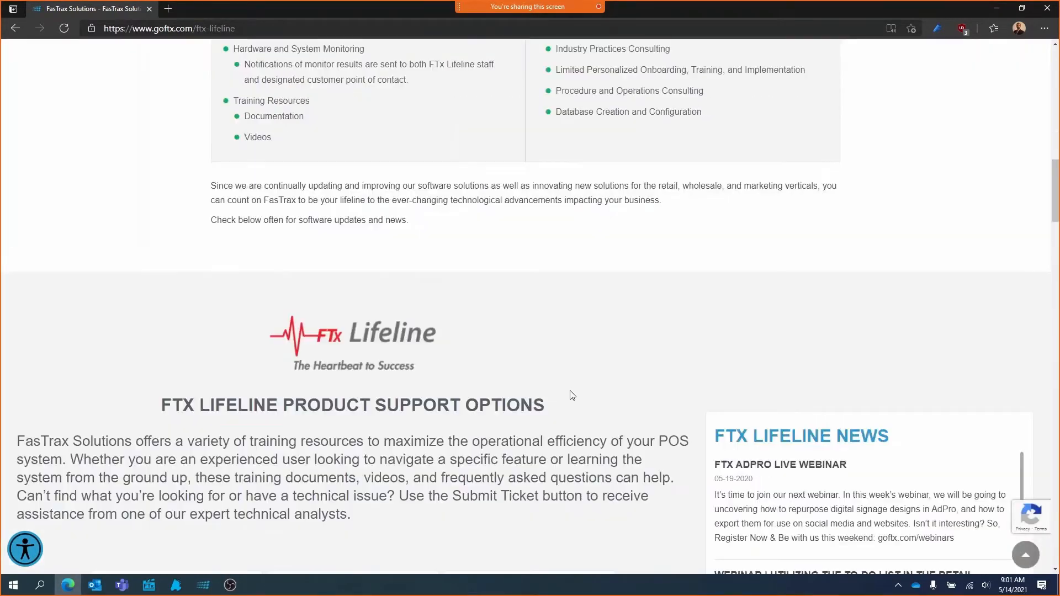
pyautogui.scroll(-9, 573, 396)
pyautogui.click(361, 327)
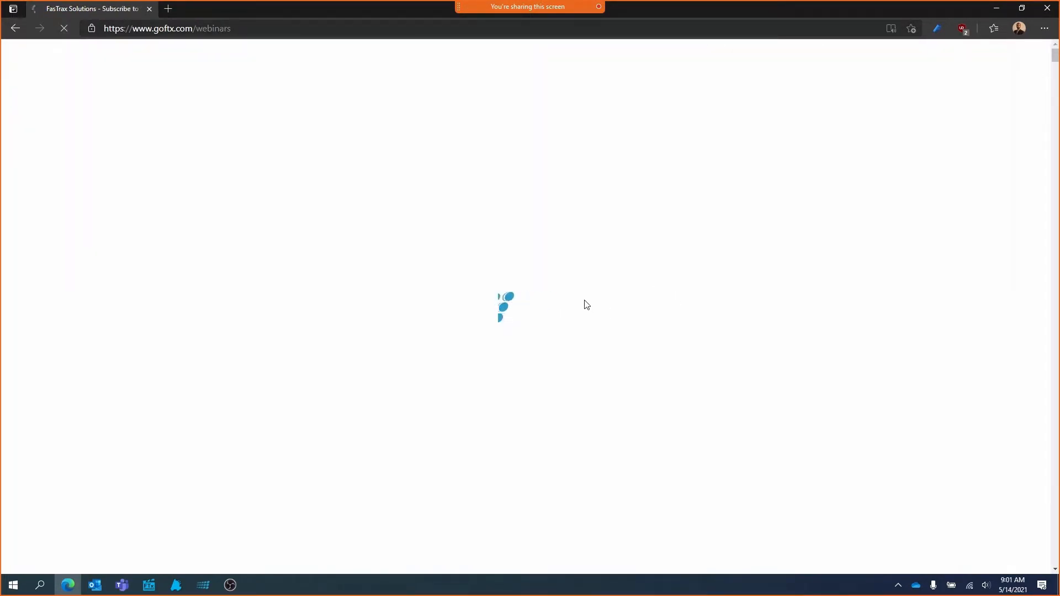
# Step: Browse the past training webinars listed under Webinar Topics and return to the start of the page
pyautogui.scroll(-3, 503, 259)
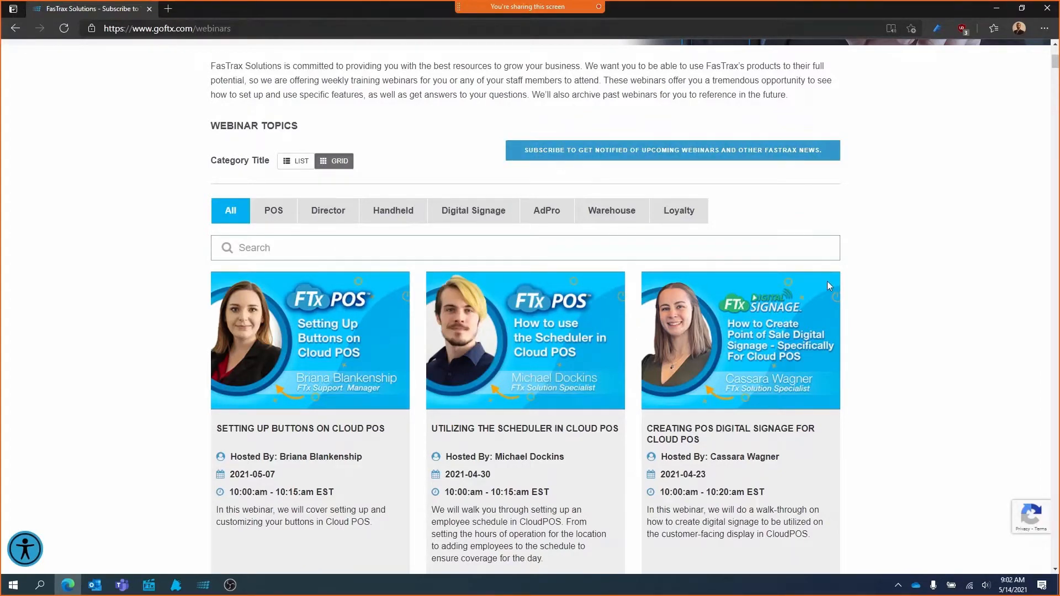
pyautogui.scroll(-4, 863, 305)
pyautogui.scroll(-4, 488, 423)
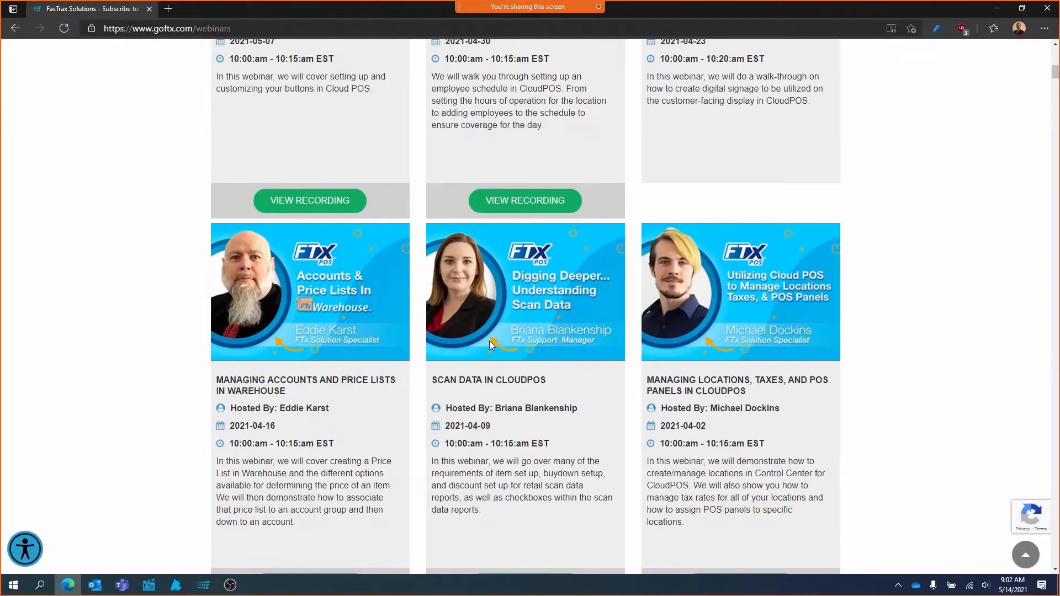
pyautogui.scroll(9, 473, 470)
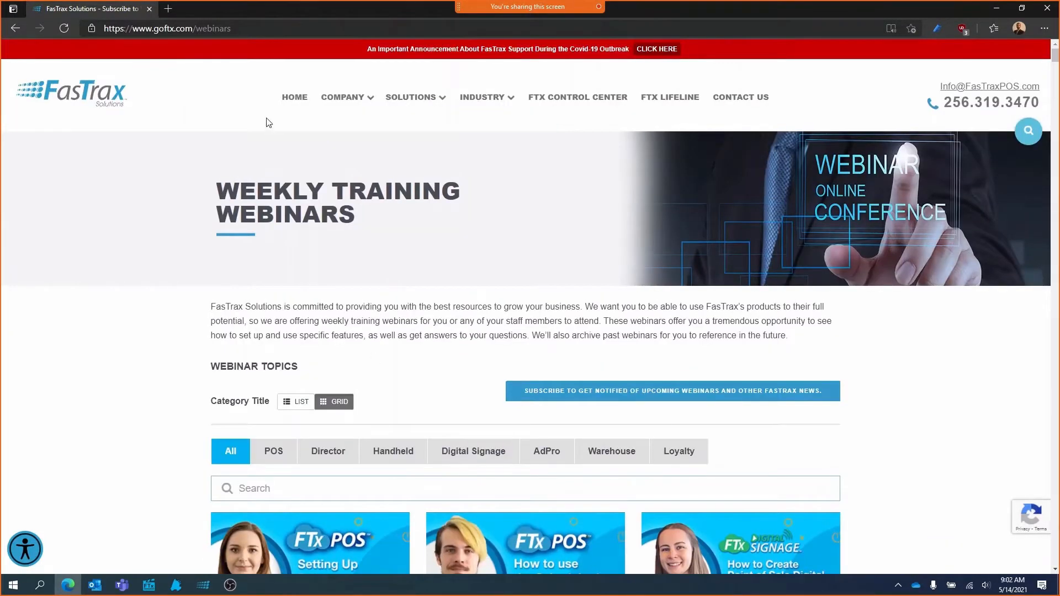
# Step: Go to the Control Center site at controlcenter.fastraxpos.com
pyautogui.click(239, 24)
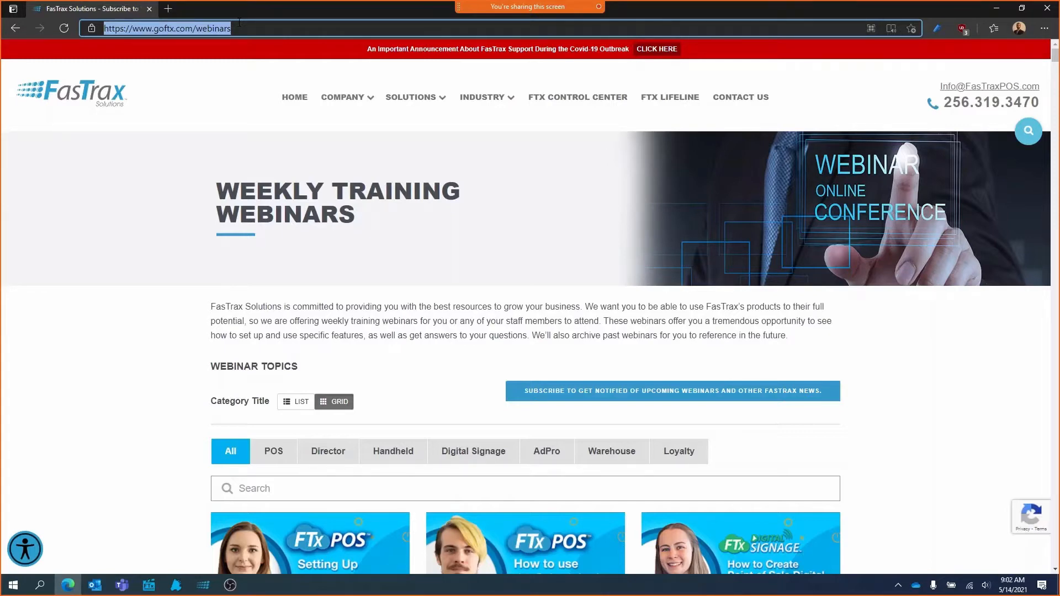
pyautogui.write('controlcenter.fastraxpos.com')
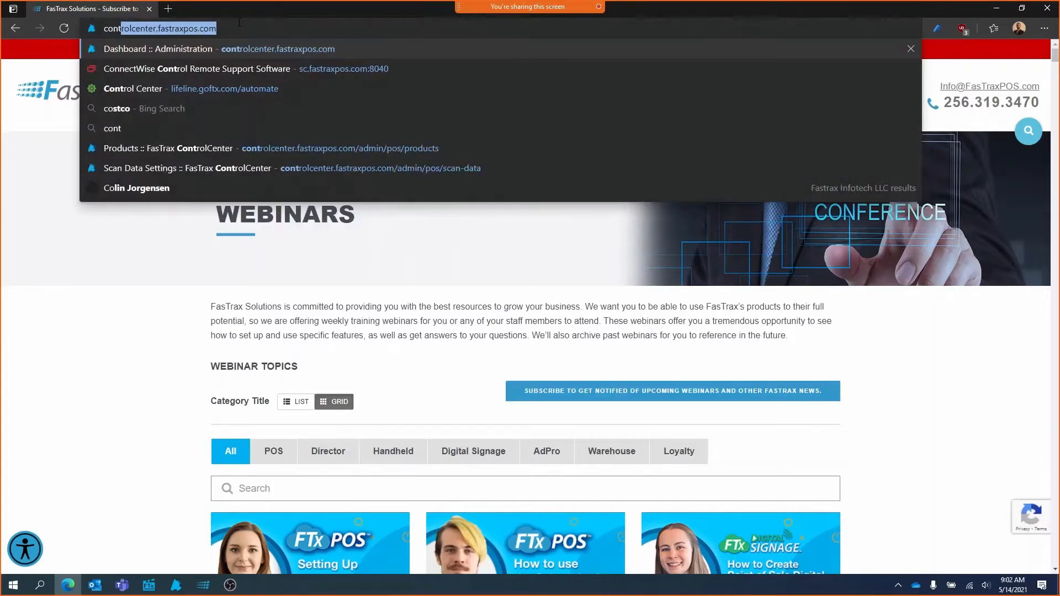
pyautogui.press('Return')
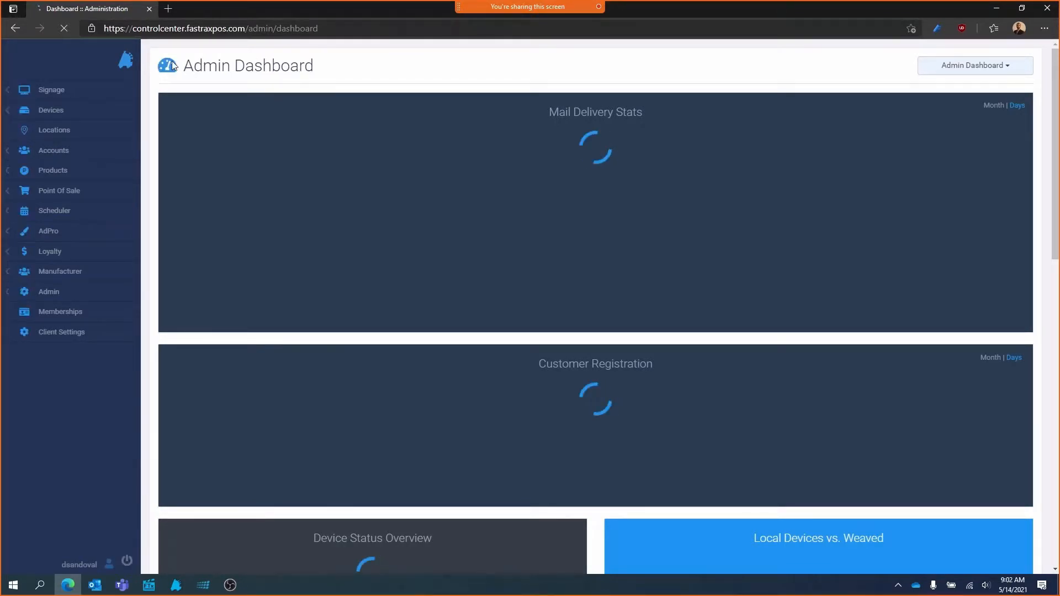
# Step: Open the POS Device Global Settings within the Point Of Sale maintenance settings
pyautogui.click(60, 197)
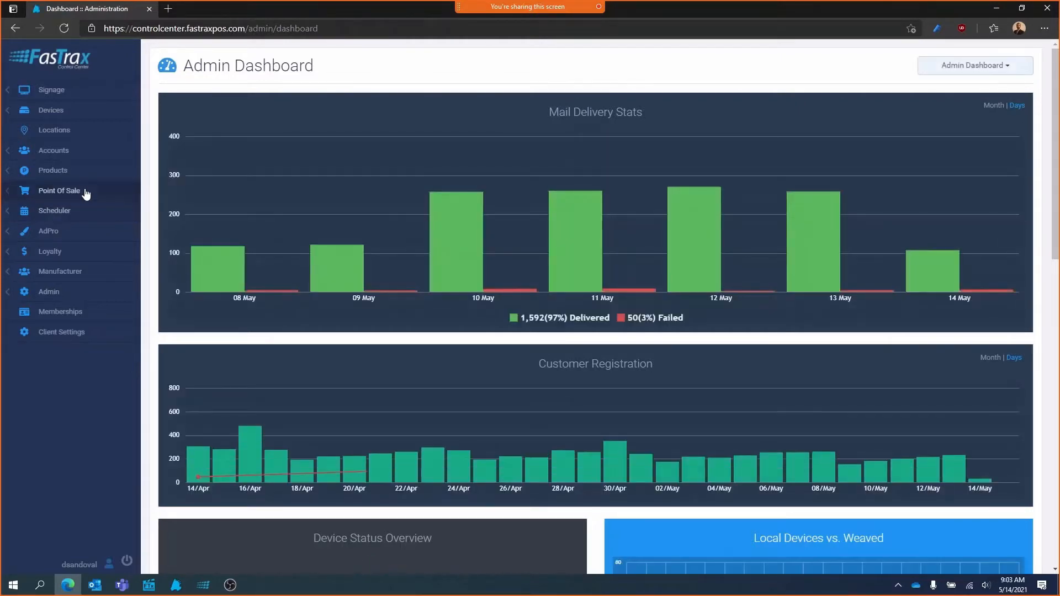
pyautogui.click(27, 191)
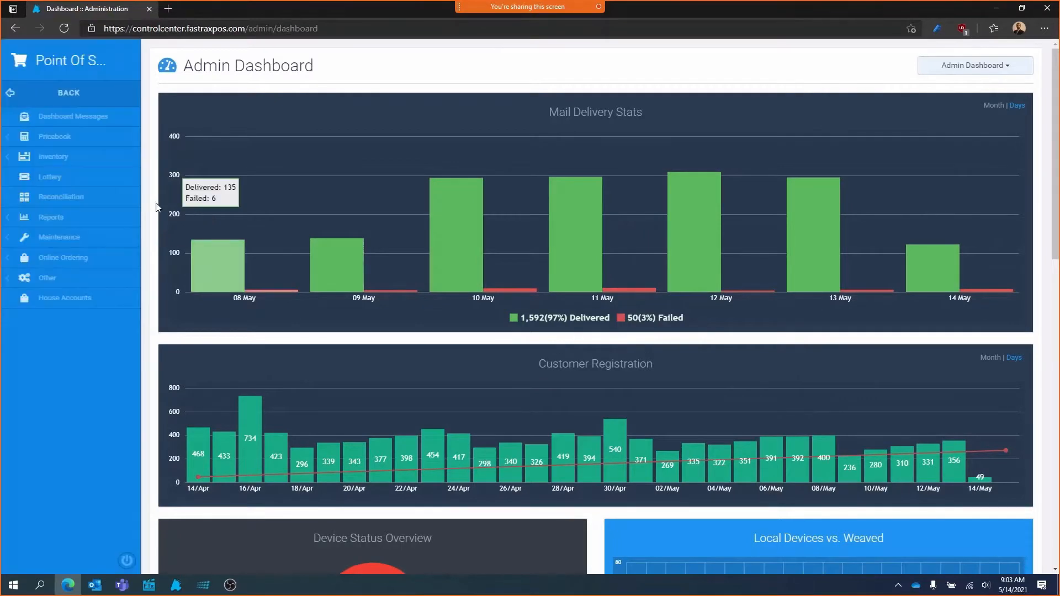
pyautogui.click(60, 238)
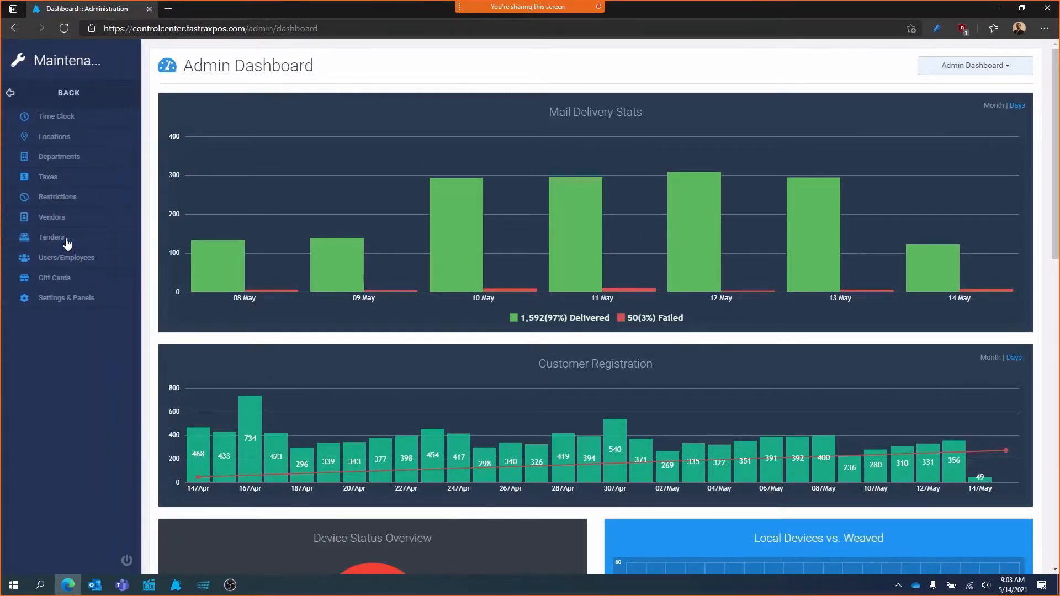
pyautogui.click(63, 303)
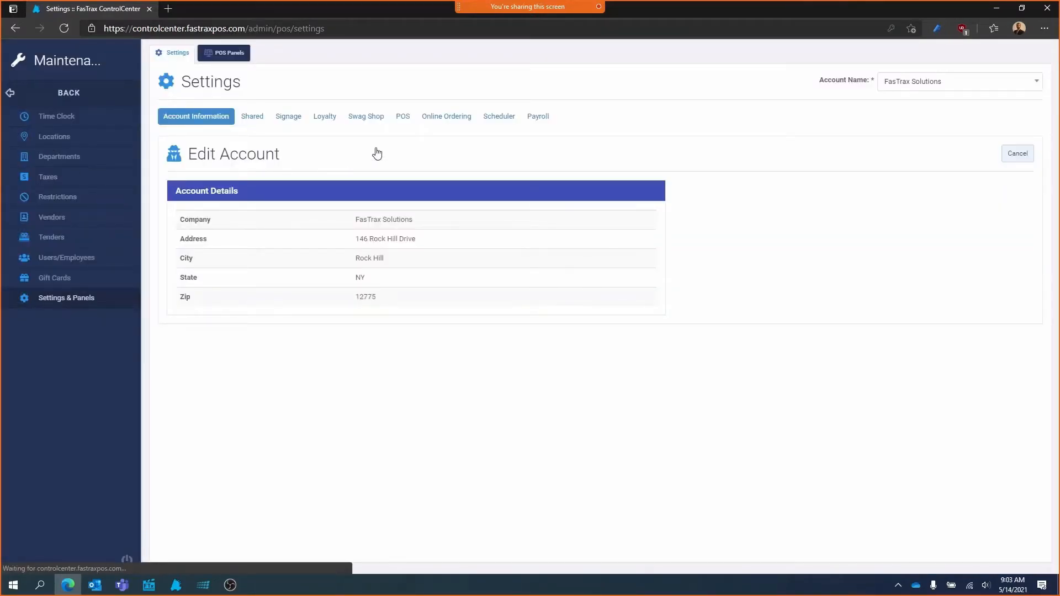
pyautogui.click(404, 119)
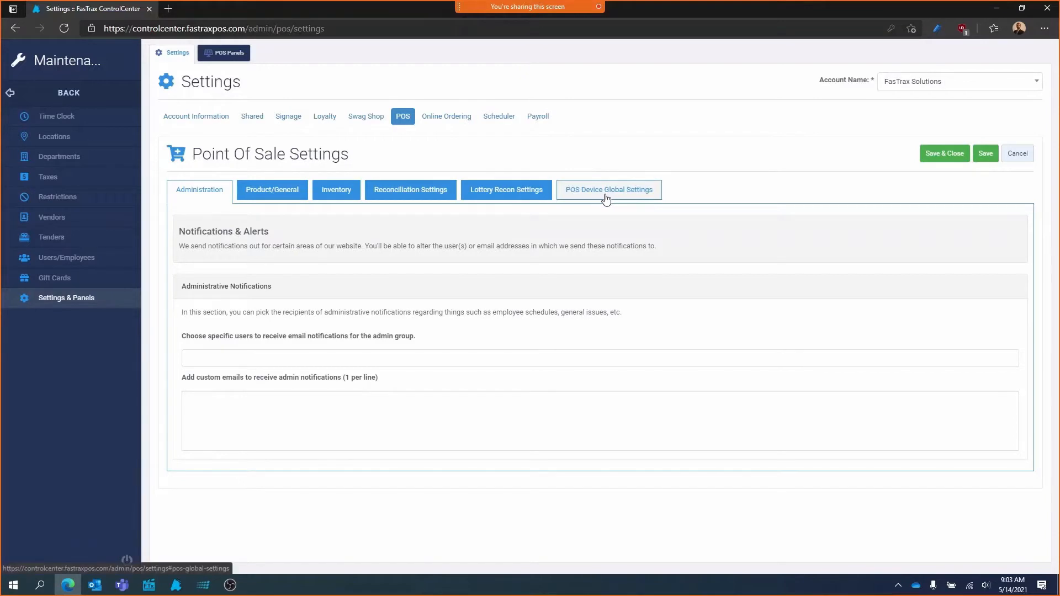
pyautogui.click(635, 195)
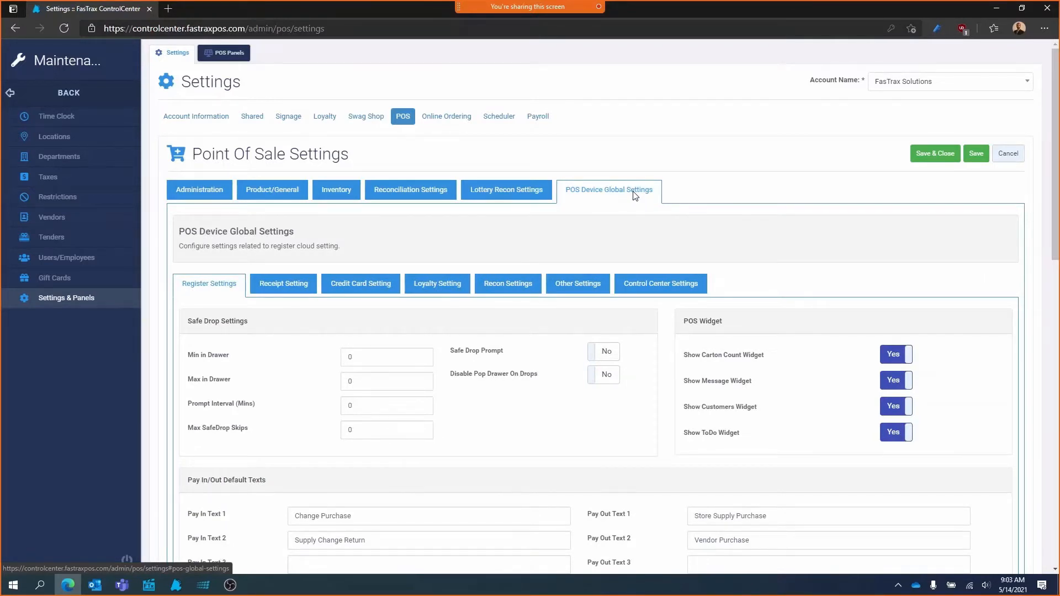
# Step: Review the Safe Drop Settings fields for drawer minimum and maximum, prompt interval and maximum skips in the register settings
pyautogui.scroll(-3, 778, 213)
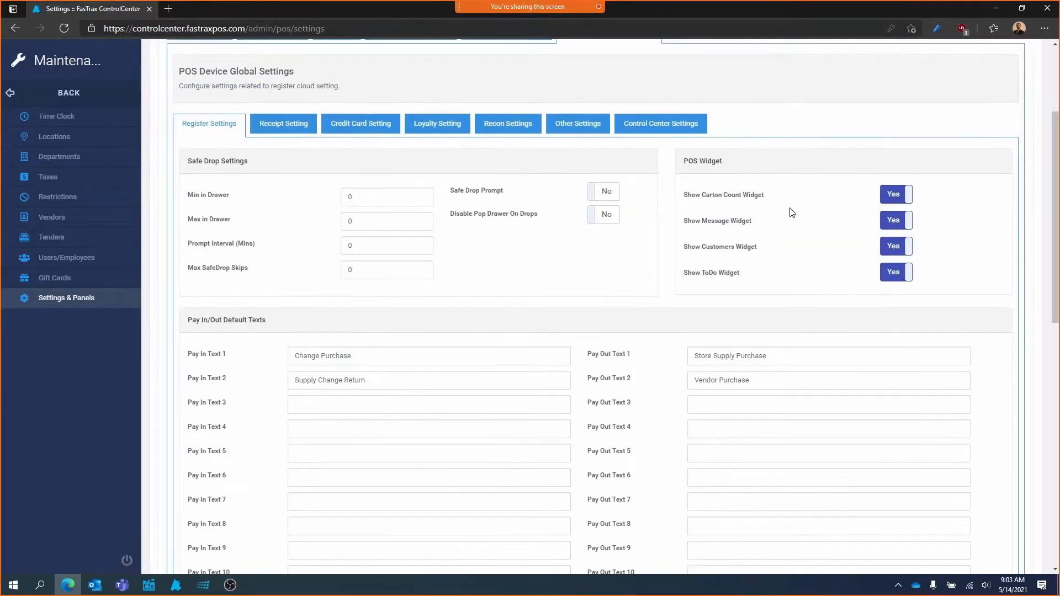
pyautogui.scroll(3, 935, 182)
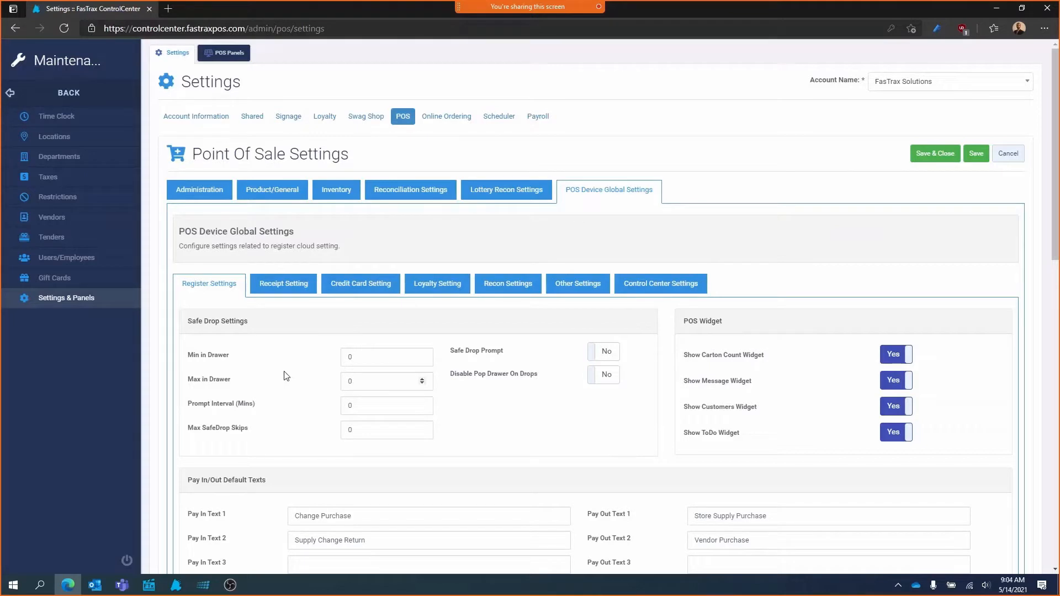
pyautogui.scroll(-3, 285, 373)
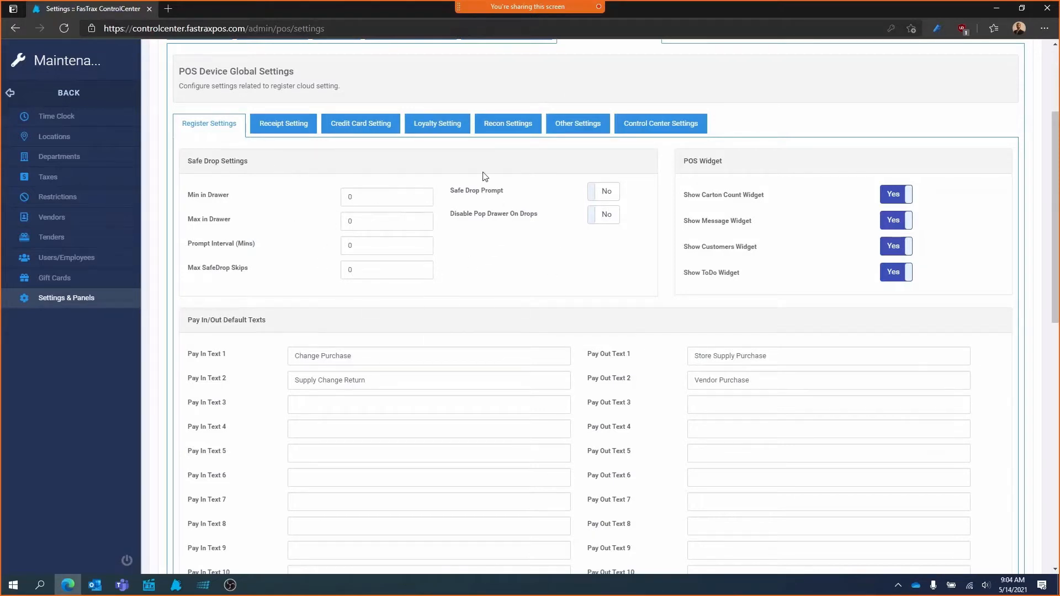
pyautogui.click(381, 194)
pyautogui.click(370, 221)
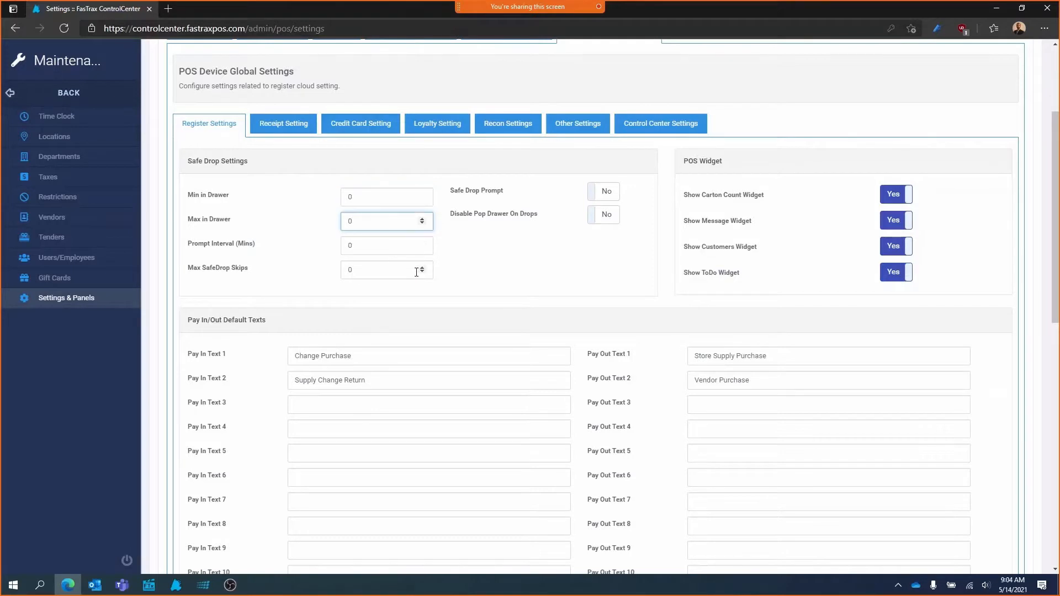
pyautogui.click(384, 243)
pyautogui.click(379, 273)
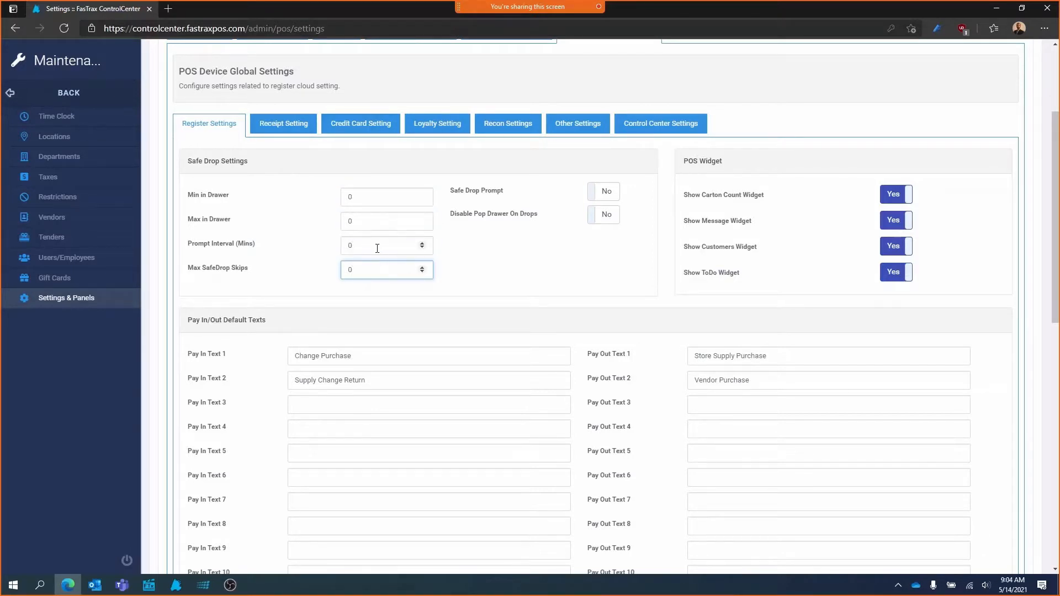
# Step: Set the safe drop Min in Drawer to 125 and Max in Drawer to 250
pyautogui.click(376, 197)
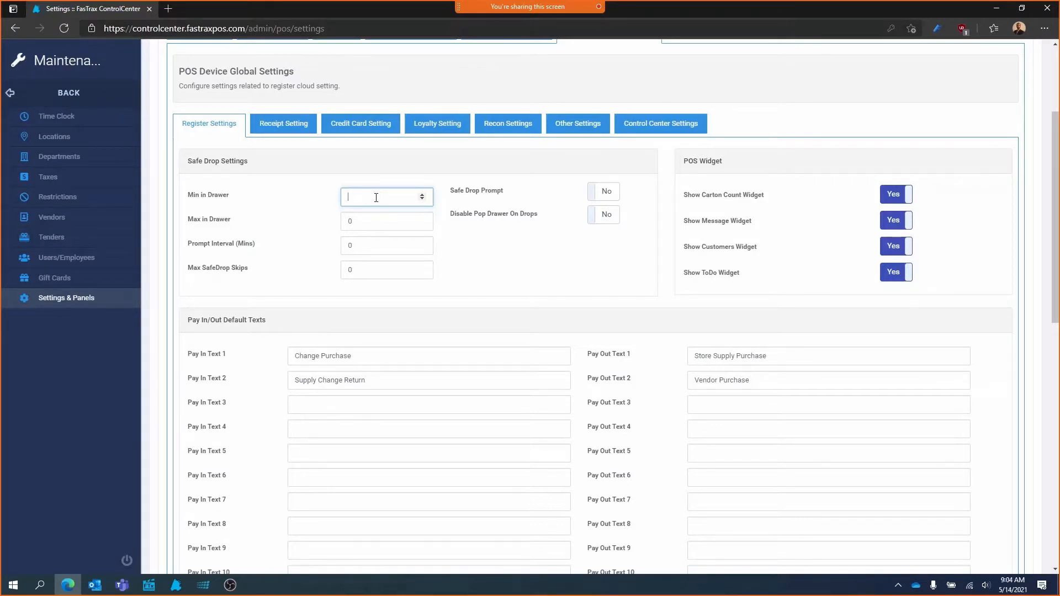
pyautogui.write('125')
pyautogui.click(369, 223)
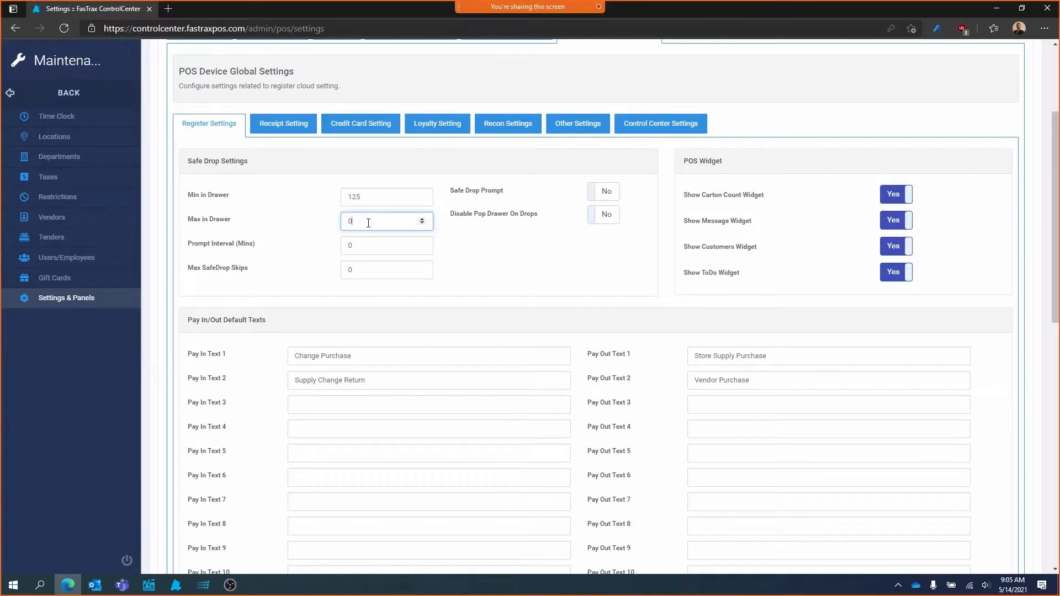
pyautogui.write('250')
pyautogui.moveTo(414, 196); pyautogui.dragTo(347, 203)
pyautogui.click(374, 199)
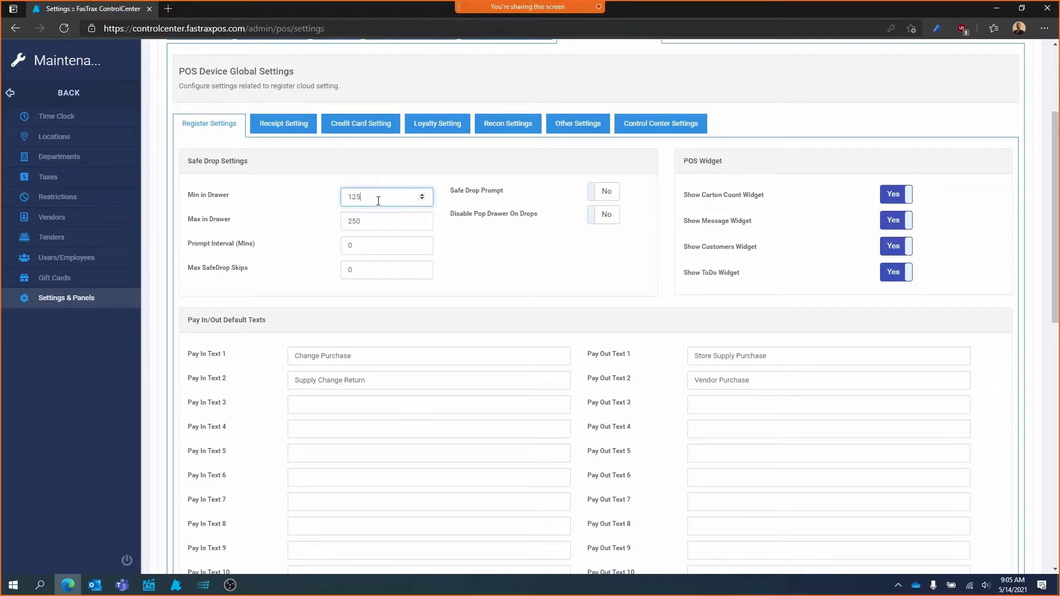
# Step: Set the safe drop Prompt Interval to 5 minutes and Max SafeDrop Skips to 3
pyautogui.doubleClick(355, 246)
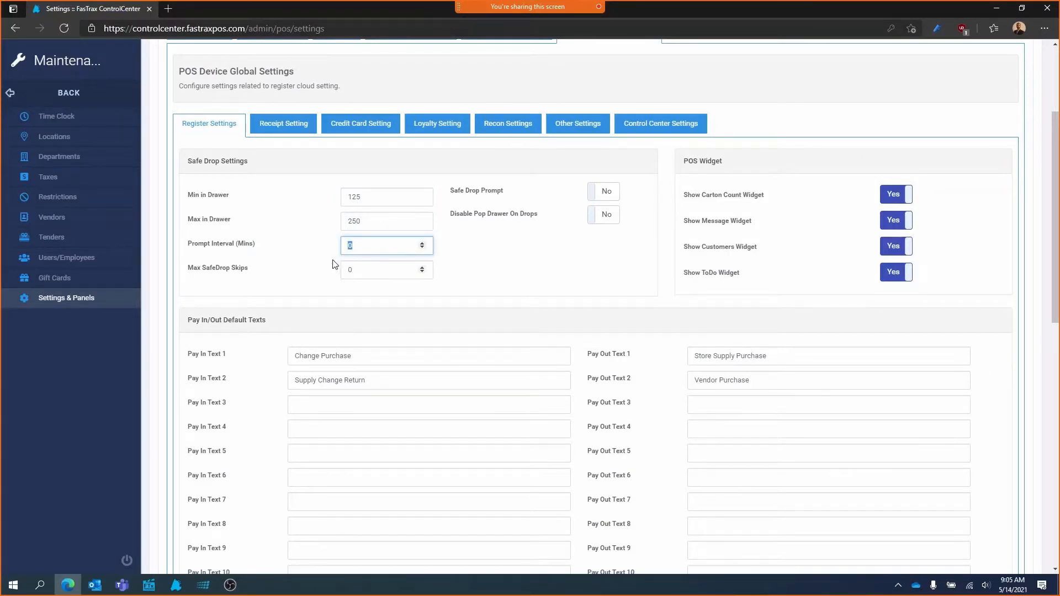
pyautogui.write('5')
pyautogui.doubleClick(370, 222)
pyautogui.click(388, 251)
pyautogui.press('Tab')
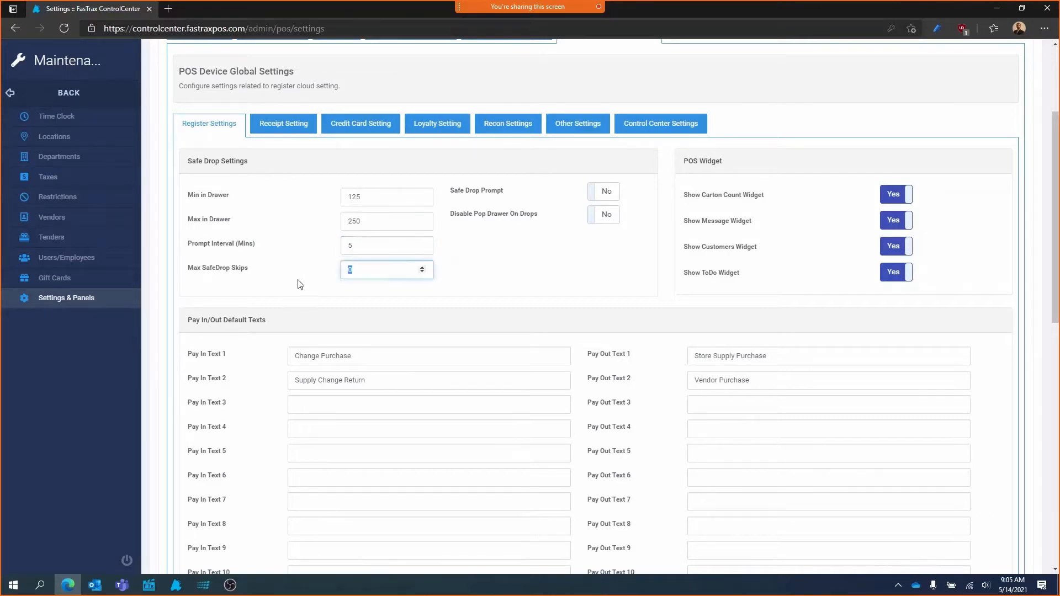
pyautogui.write('3')
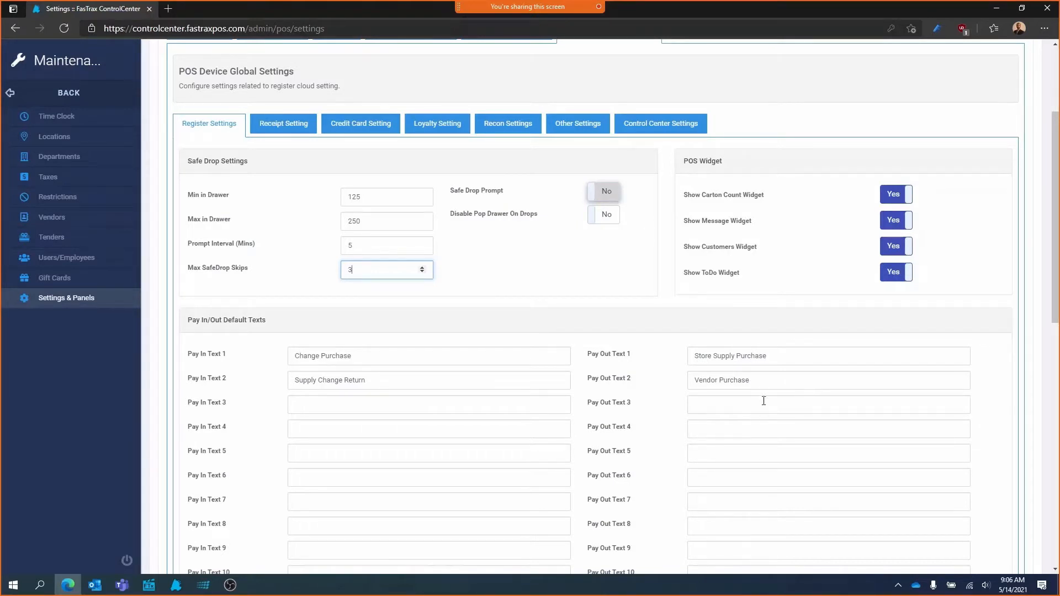
# Step: Switch Safe Drop Prompt and Disable Pop Drawer On Drops to Yes and back to No, reviewing the safe drop values in between
pyautogui.click(613, 193)
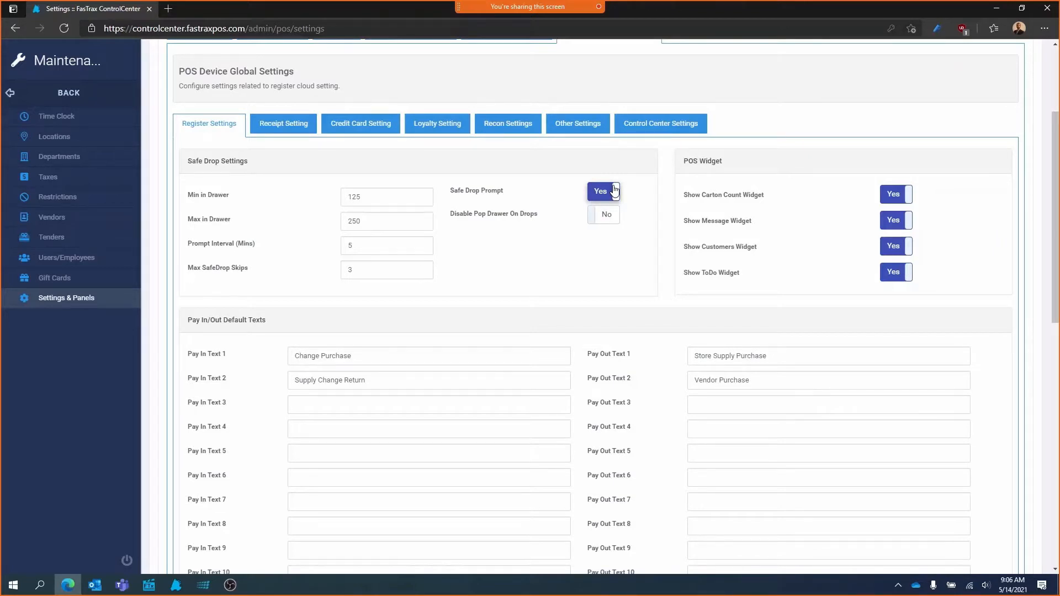
pyautogui.click(367, 196)
pyautogui.click(369, 221)
pyautogui.click(366, 245)
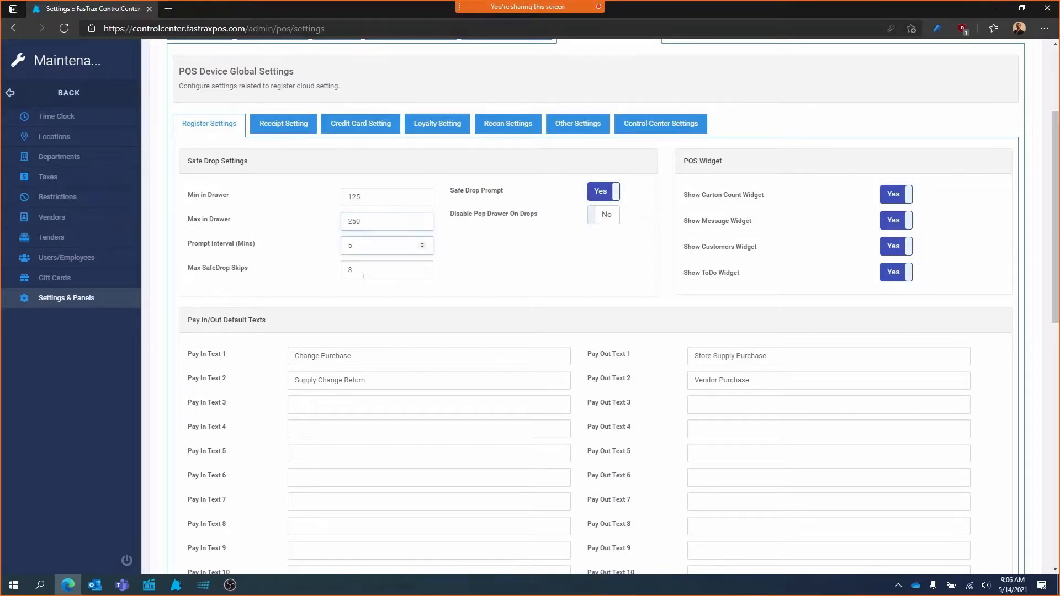
pyautogui.click(364, 276)
pyautogui.click(605, 191)
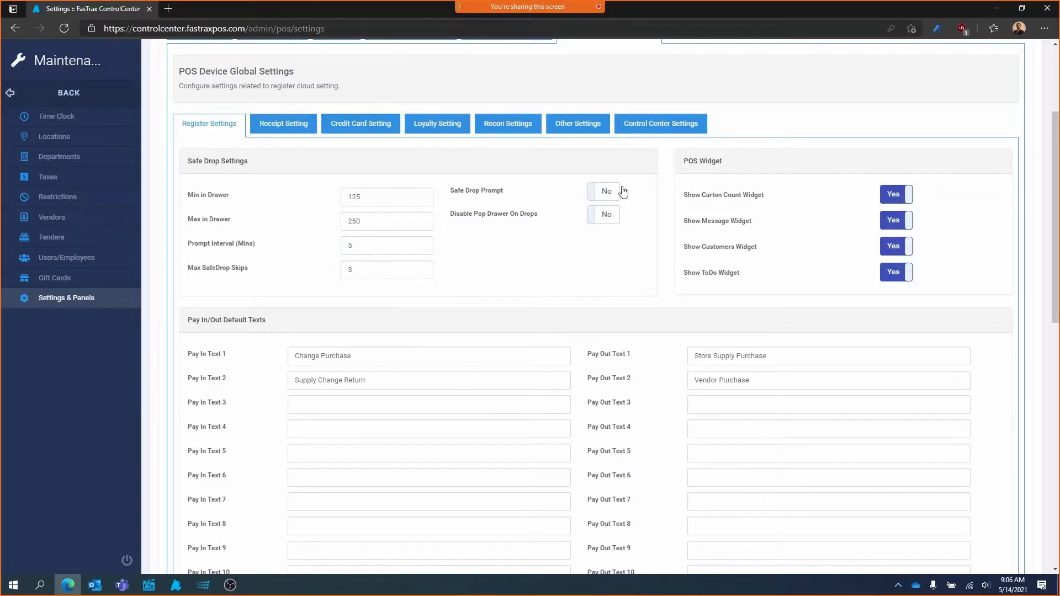
pyautogui.click(600, 216)
pyautogui.click(597, 217)
# Step: Examine the Pay In entries of the Pay In/Out Default Texts and bring up the Misc POS Settings
pyautogui.scroll(-3, 756, 311)
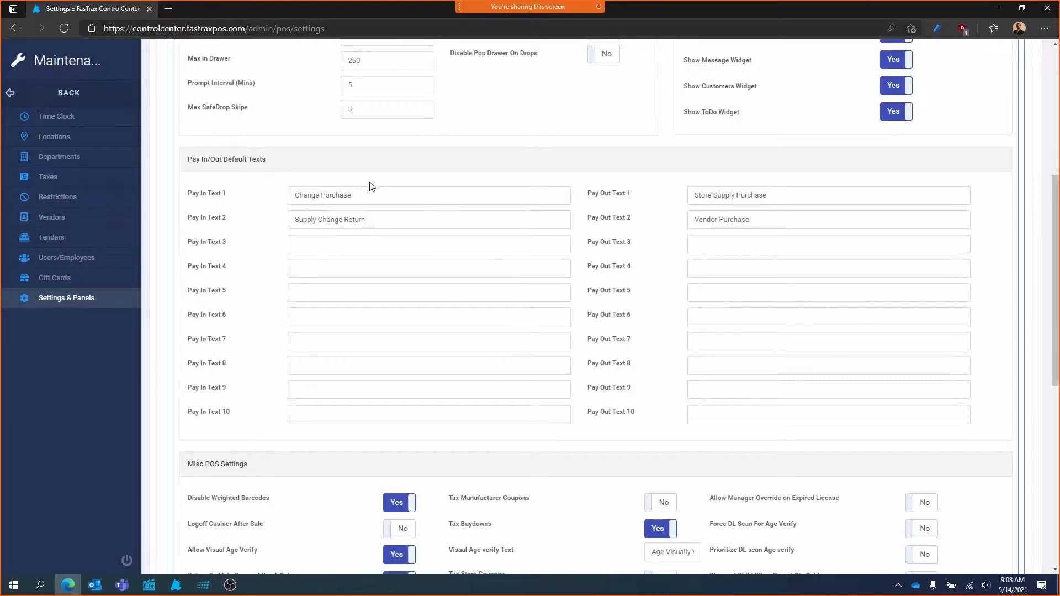
pyautogui.click(370, 220)
pyautogui.click(351, 265)
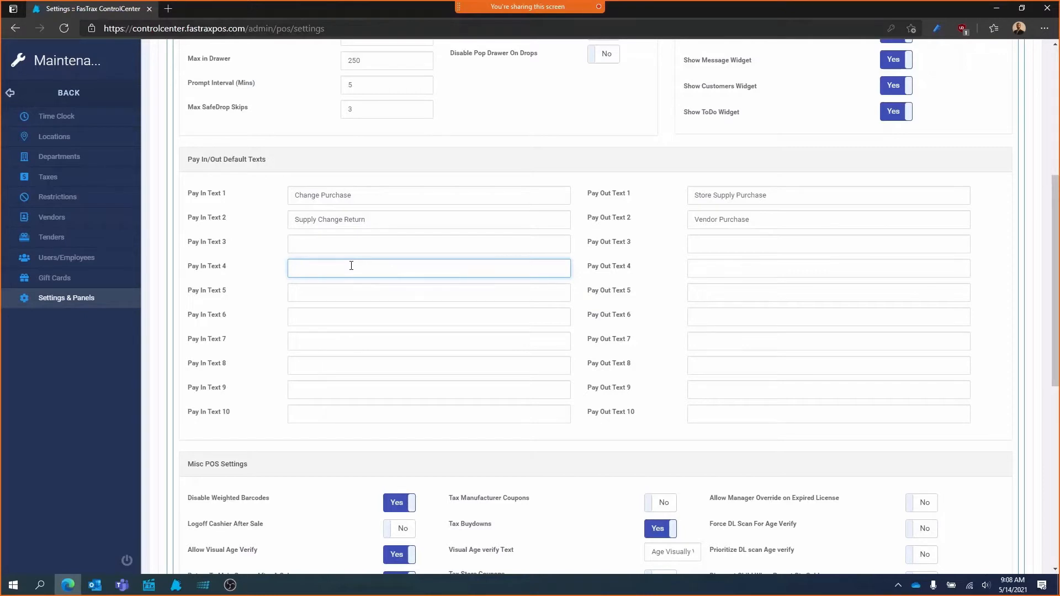
pyautogui.click(365, 201)
pyautogui.click(367, 218)
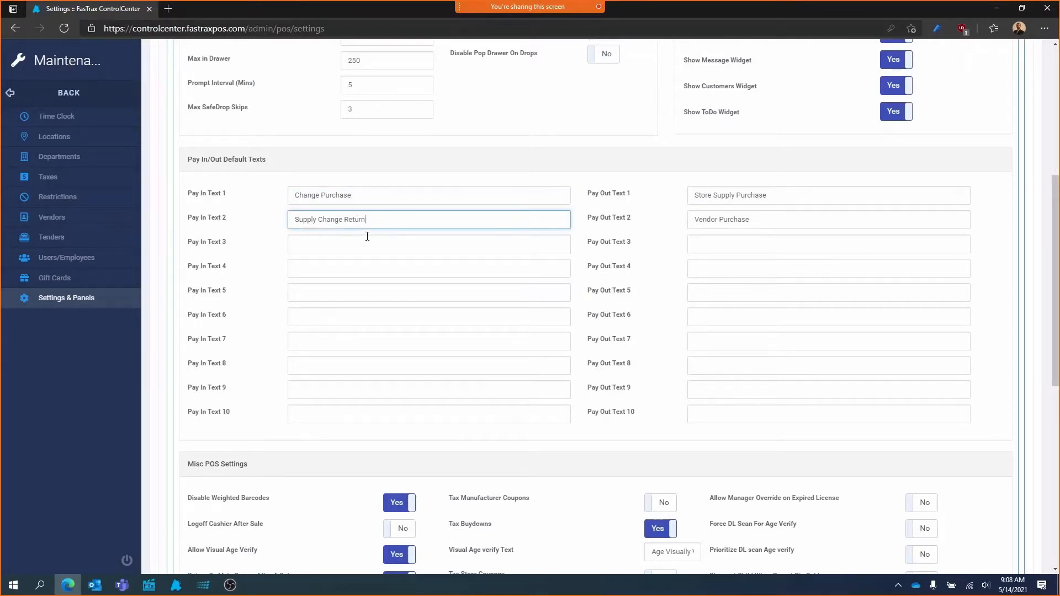
pyautogui.click(365, 243)
pyautogui.click(359, 263)
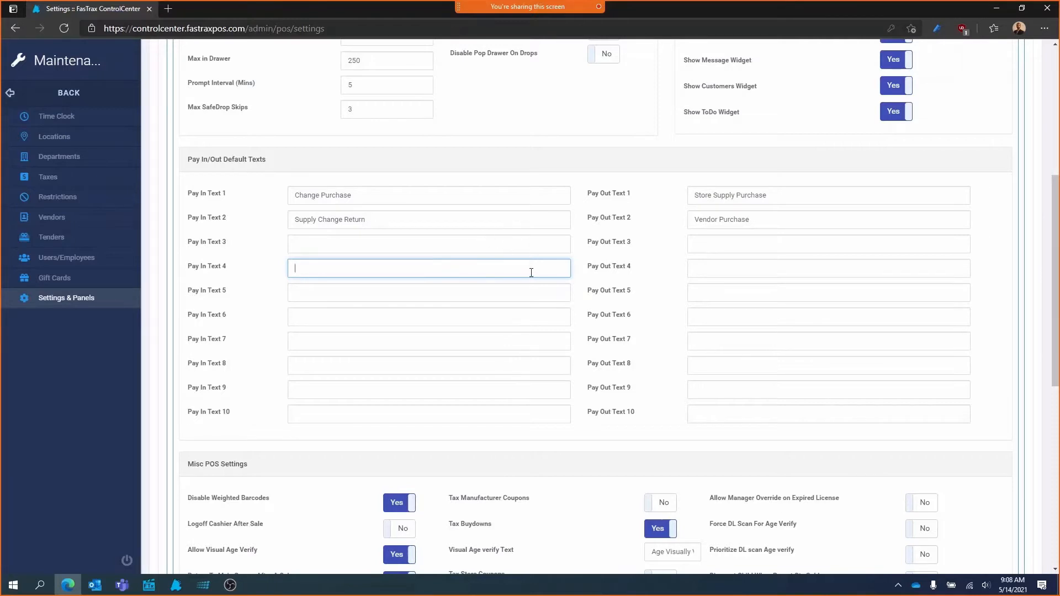
pyautogui.scroll(-5, 534, 275)
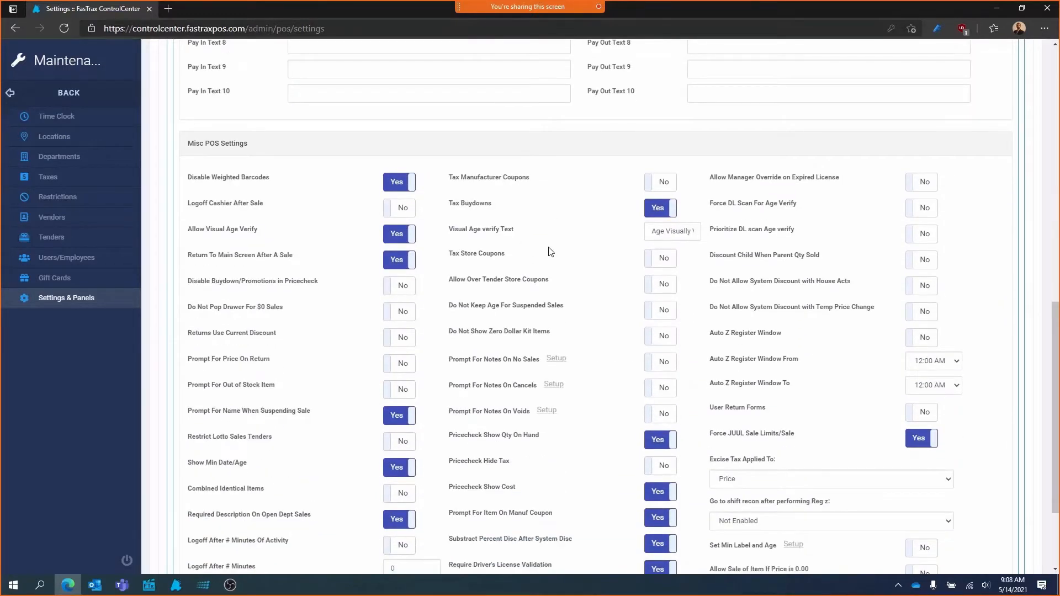
# Step: In Misc POS Settings, switch Disable Weighted Barcodes and Allow Visual Age Verify to No and back to Yes
pyautogui.scroll(-2, 551, 252)
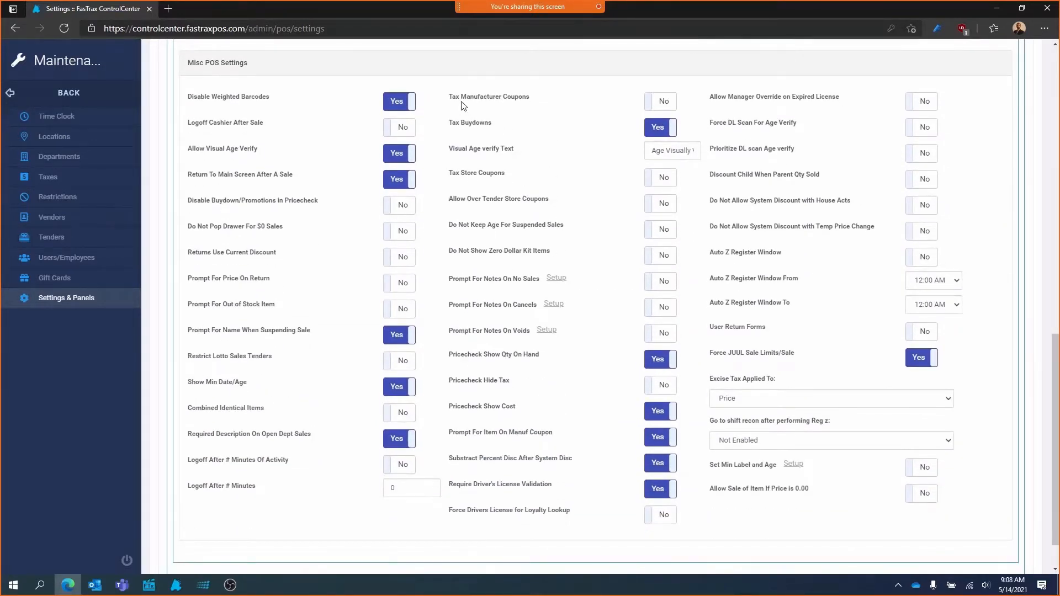
pyautogui.click(402, 105)
pyautogui.click(410, 105)
pyautogui.click(410, 105)
pyautogui.click(401, 104)
pyautogui.click(405, 154)
# Step: Toggle Do Not Pop Drawer For $0 Sales, Returns Use Current Discount, Prompt For Price On Return and Prompt For Out of Stock Item, leaving each at No
pyautogui.click(397, 232)
pyautogui.click(406, 258)
pyautogui.click(408, 257)
pyautogui.click(408, 285)
pyautogui.click(400, 285)
pyautogui.click(401, 314)
# Step: Set Prompt For Name When Suspending Sale to No, and Restrict Lotto Sales Tenders and Combined Identical Items to Yes
pyautogui.click(414, 343)
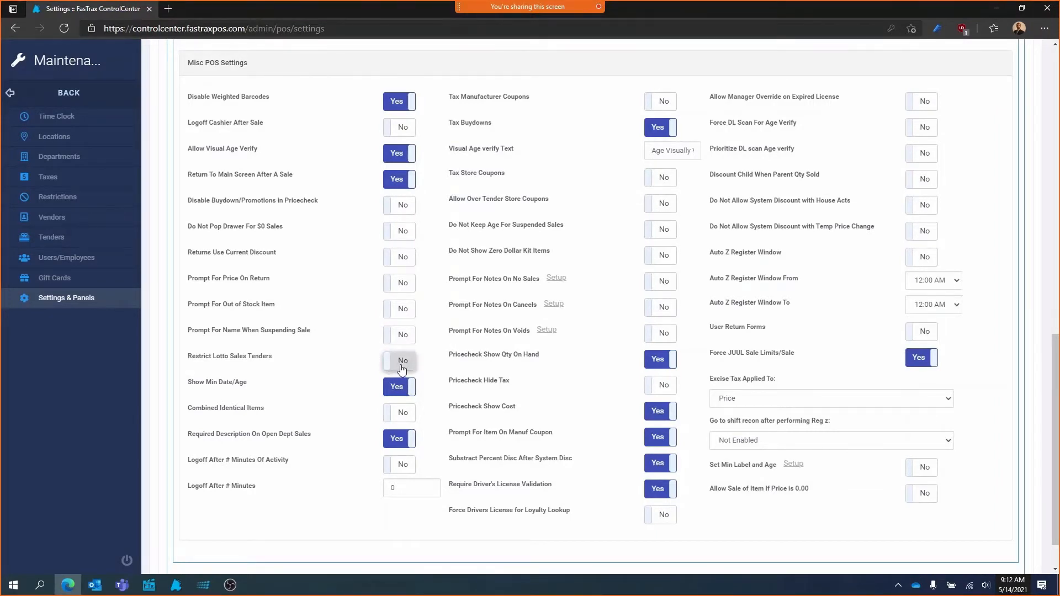
pyautogui.click(401, 366)
pyautogui.click(395, 416)
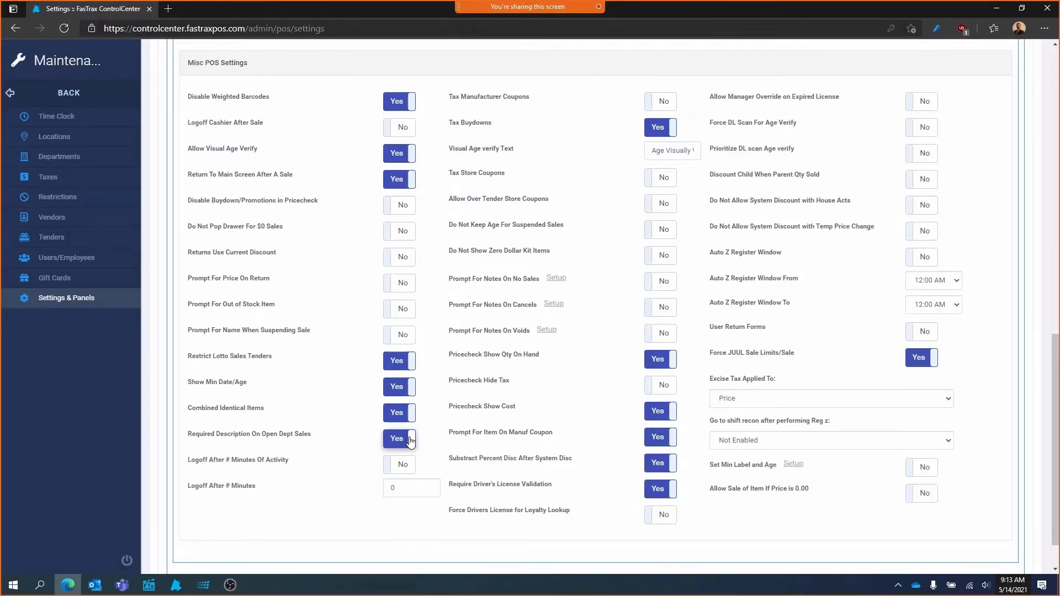
# Step: Toggle Logoff After # Minutes Of Activity, leaving it at No, and set Logoff After # Minutes to 5
pyautogui.click(402, 469)
pyautogui.click(402, 469)
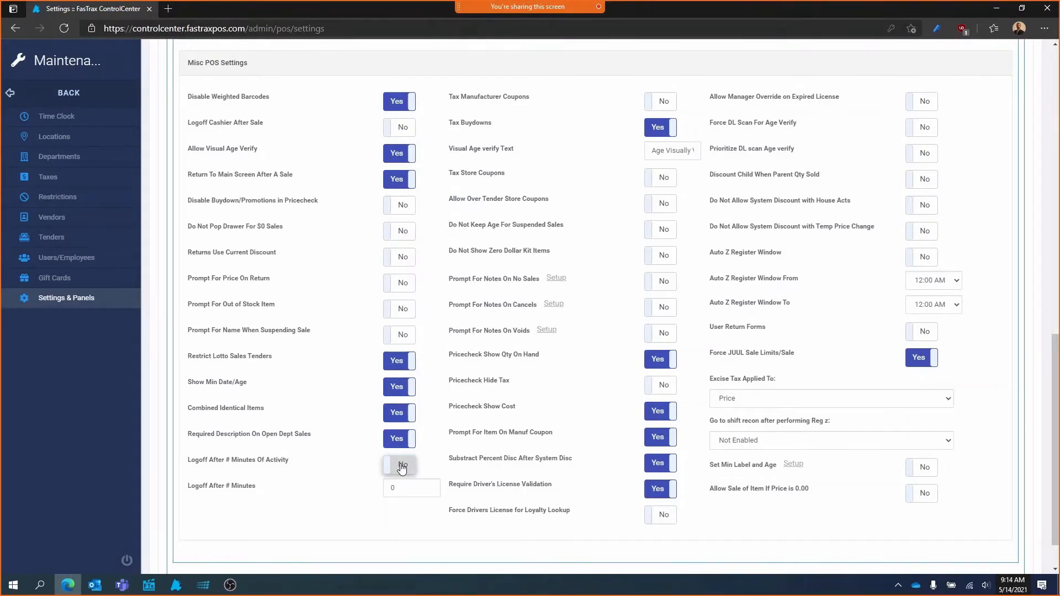
pyautogui.click(402, 467)
pyautogui.press('Tab')
pyautogui.write('5')
# Step: Switch Tax Manufacturer Coupons and Tax Buydowns between Yes and No, leaving both at No
pyautogui.scroll(3, 519, 244)
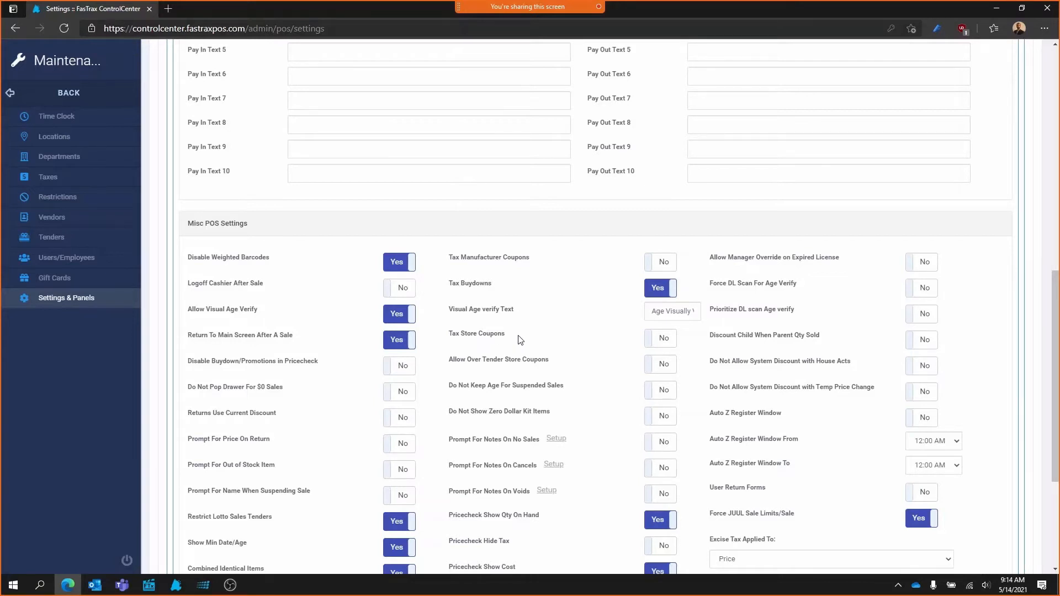
pyautogui.click(664, 264)
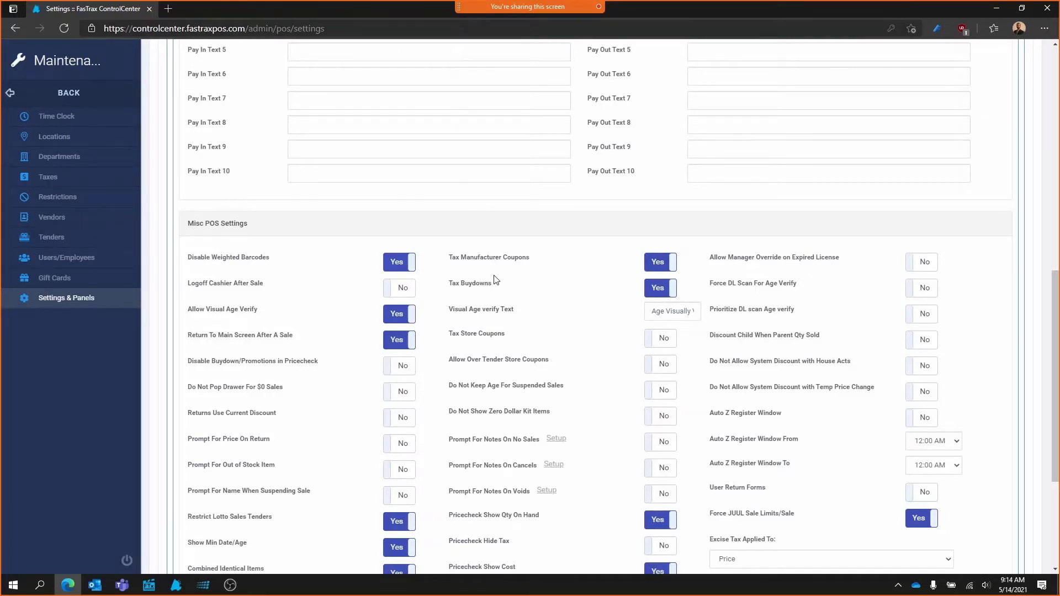
pyautogui.click(667, 291)
pyautogui.click(667, 290)
pyautogui.click(666, 291)
pyautogui.click(668, 288)
pyautogui.click(660, 262)
pyautogui.click(659, 287)
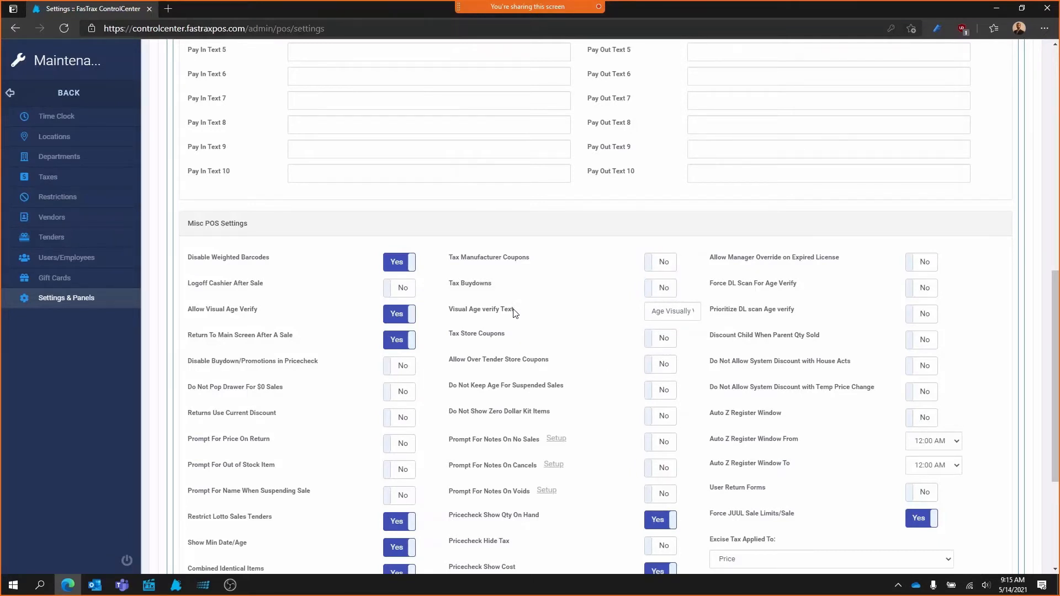
# Step: Toggle Allow Visual Age Verify, leaving it at Yes, and highlight the Visual Age verify Text value
pyautogui.moveTo(513, 313); pyautogui.dragTo(467, 312)
pyautogui.click(388, 317)
pyautogui.click(395, 317)
pyautogui.click(398, 320)
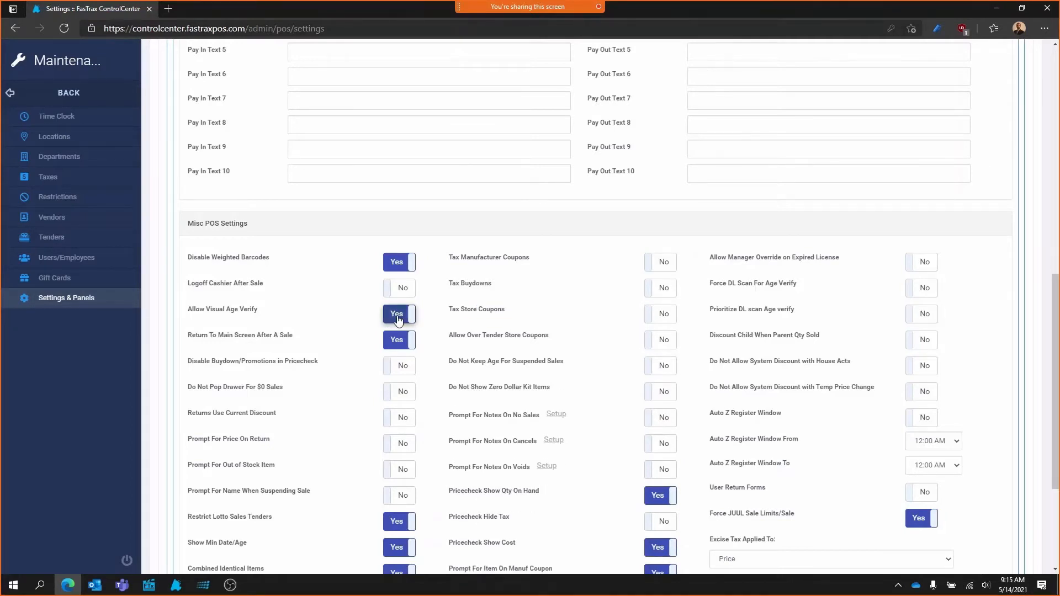
pyautogui.click(407, 314)
pyautogui.click(409, 316)
pyautogui.click(651, 312)
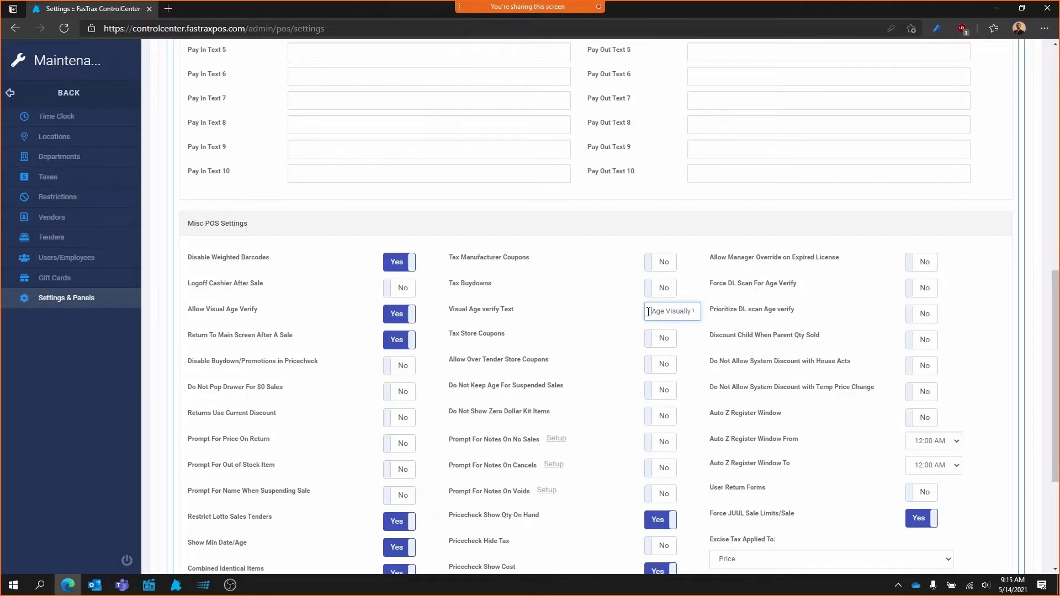
pyautogui.moveTo(649, 312); pyautogui.dragTo(752, 321)
# Step: Switch Allow Over Tender Store Coupons and Do Not Keep Age For Suspended Sales to Yes and back to No
pyautogui.click(663, 365)
pyautogui.click(664, 365)
pyautogui.click(663, 392)
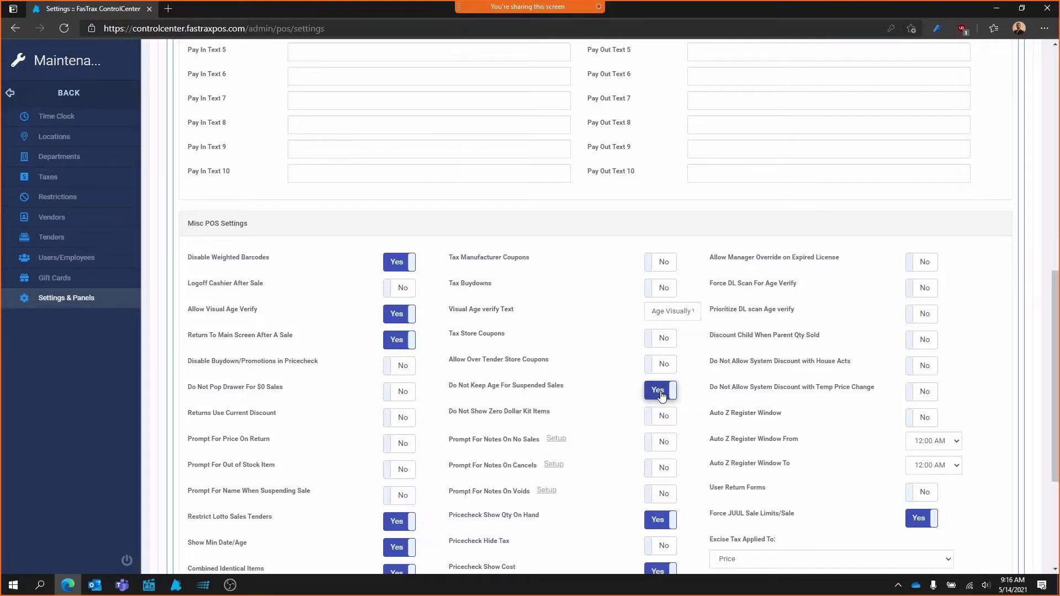
pyautogui.click(662, 394)
# Step: Toggle Do Not Show Zero Dollar Kit Items between Yes and No, leaving it at No
pyautogui.click(661, 418)
pyautogui.click(656, 419)
pyautogui.click(658, 419)
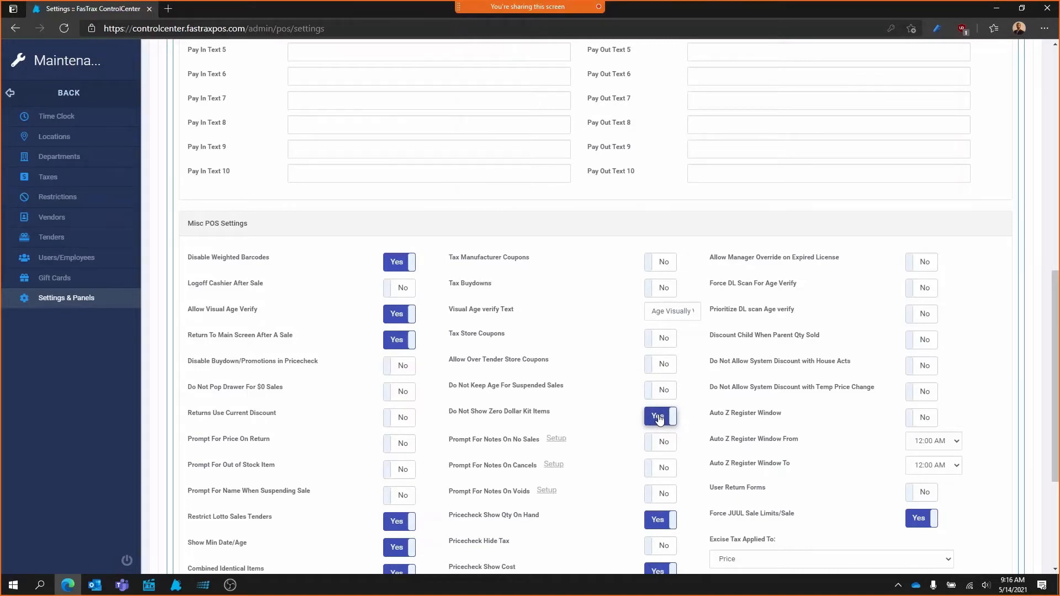
pyautogui.click(659, 419)
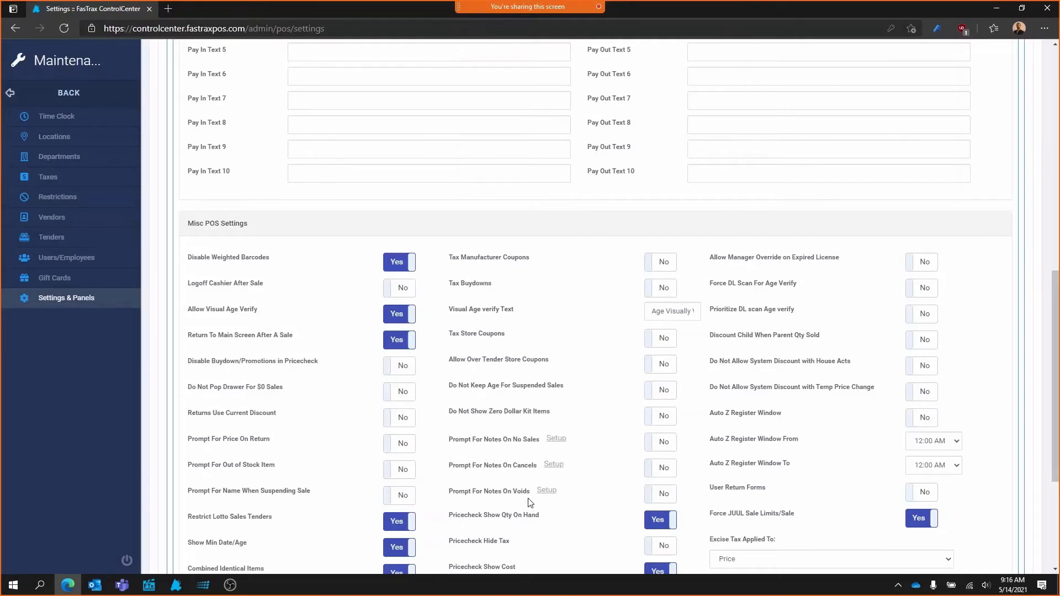
# Step: Switch Prompt For Notes On No Sales to Yes, view its note setup, and switch it back to No
pyautogui.click(668, 442)
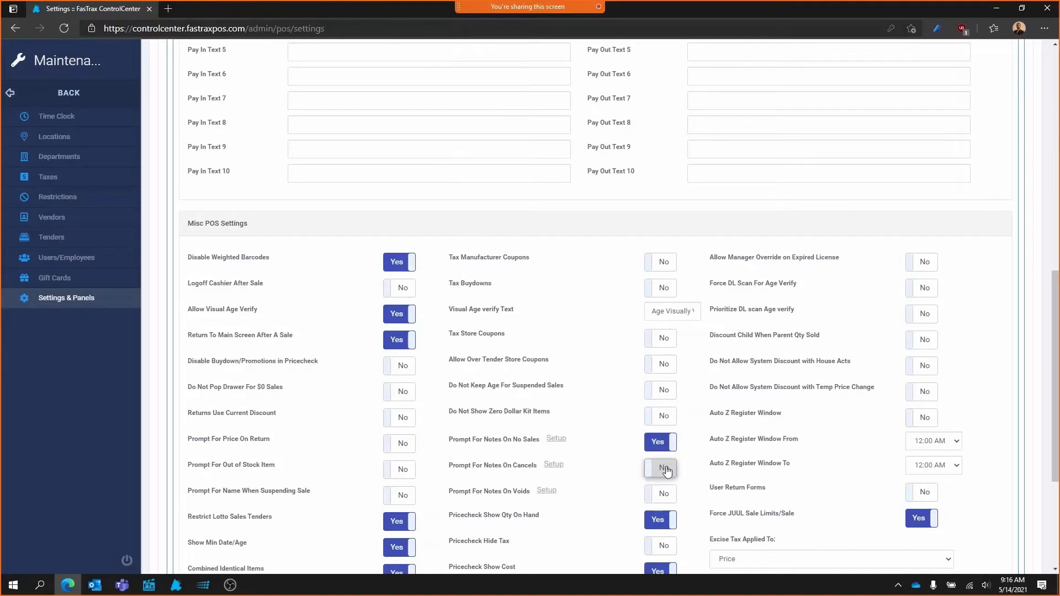
pyautogui.click(664, 449)
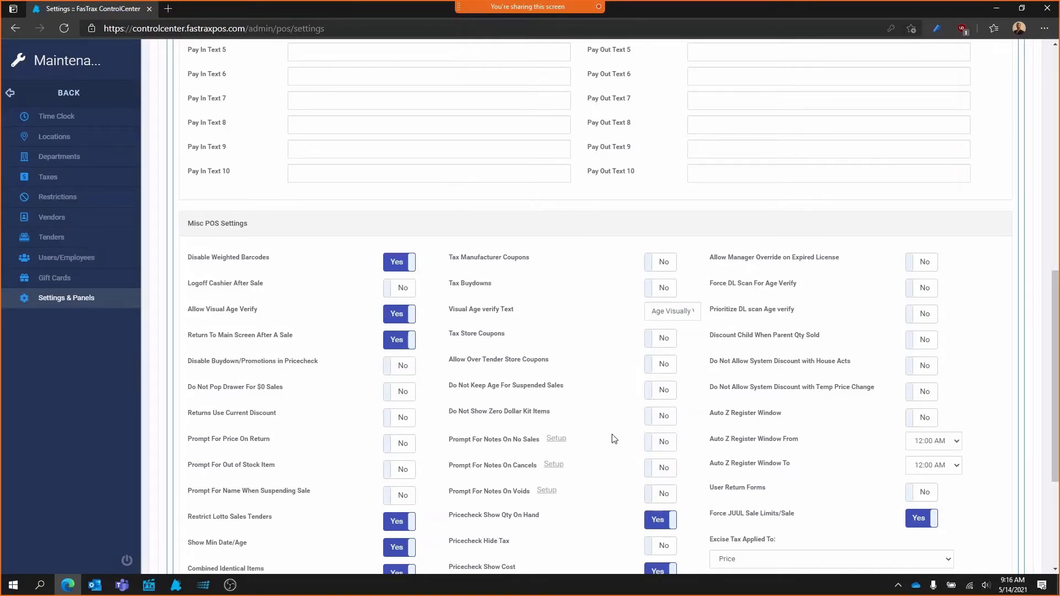
pyautogui.click(659, 443)
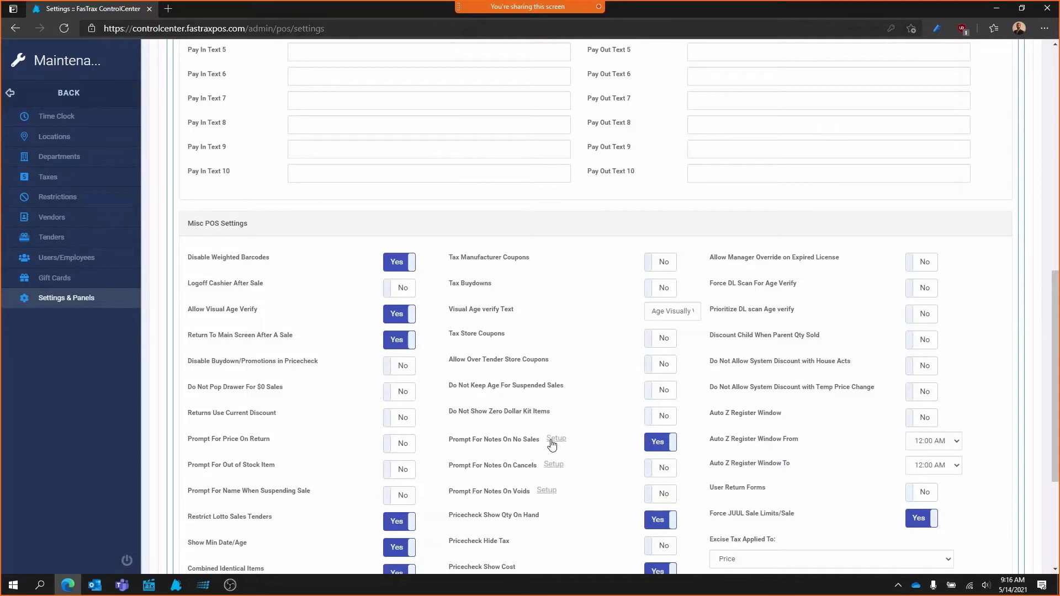
pyautogui.click(553, 440)
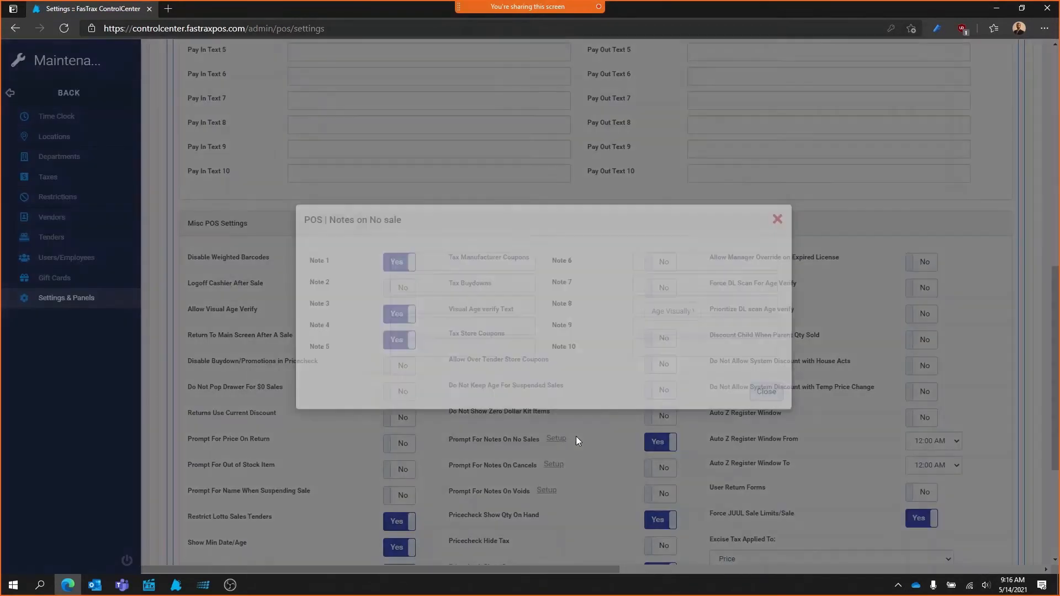
pyautogui.click(416, 262)
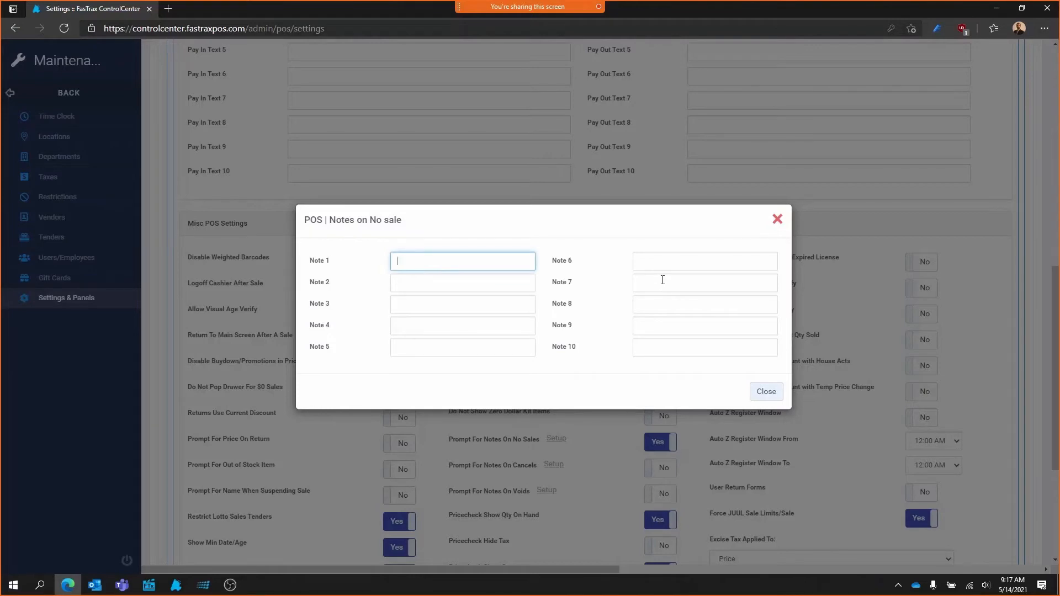
pyautogui.click(769, 392)
pyautogui.click(669, 443)
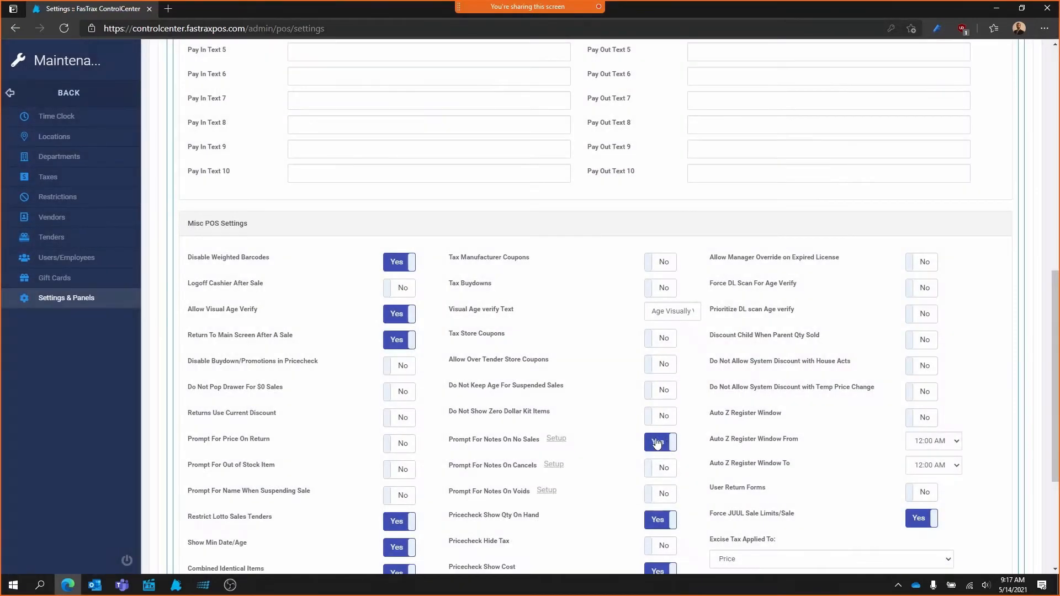
# Step: Switch Pricecheck Hide Tax to Yes and back to No
pyautogui.scroll(-1, 577, 500)
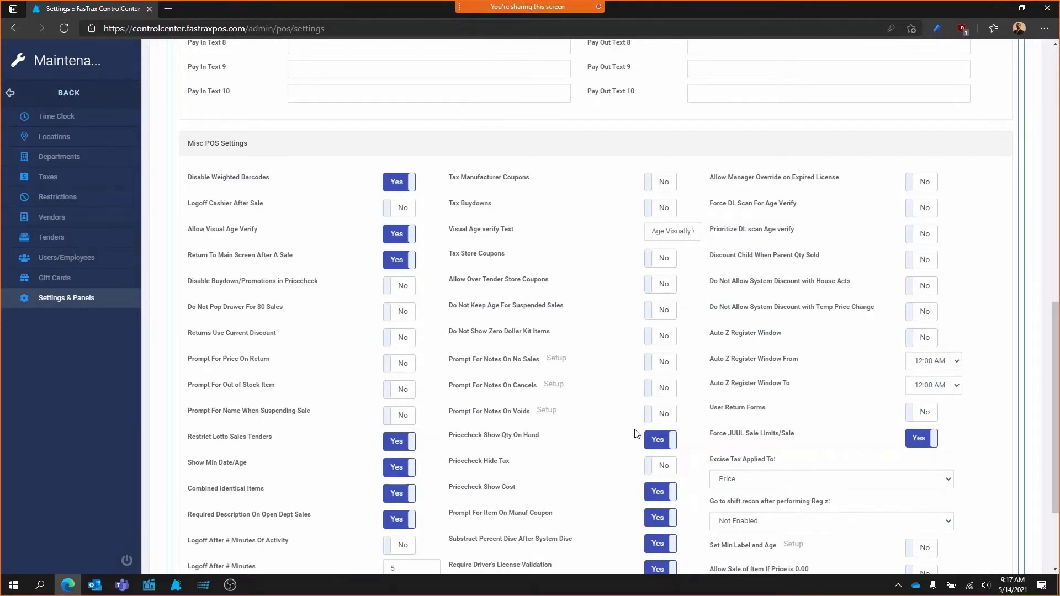
pyautogui.scroll(-1, 580, 435)
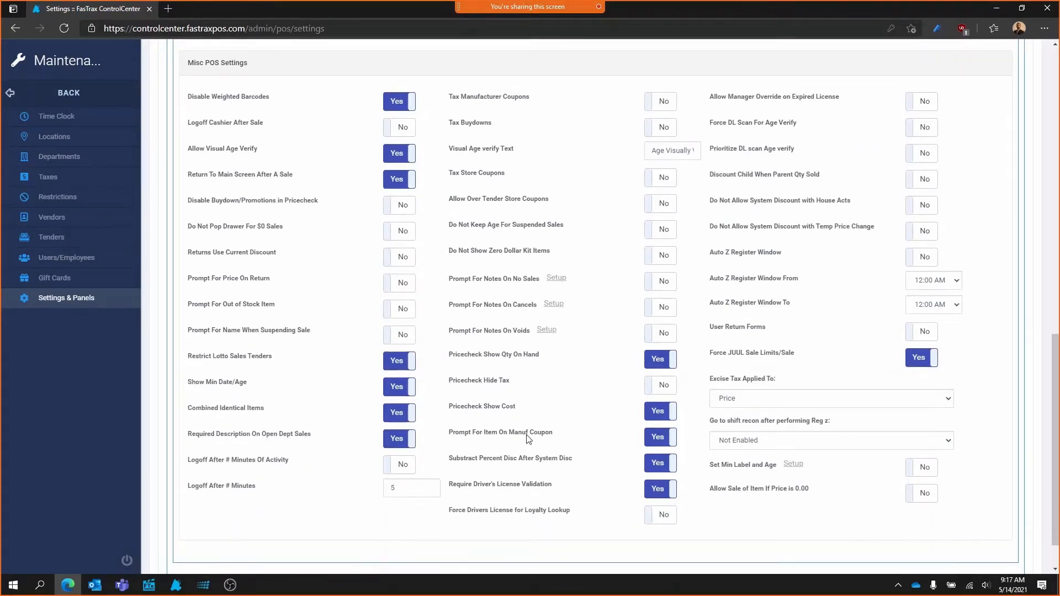
pyautogui.click(660, 388)
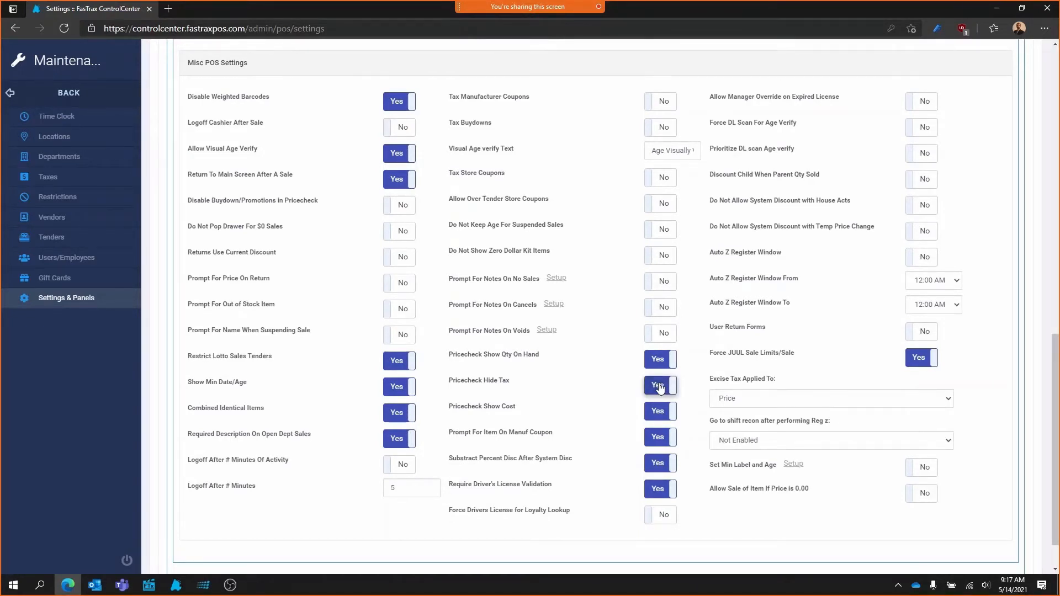
pyautogui.click(660, 388)
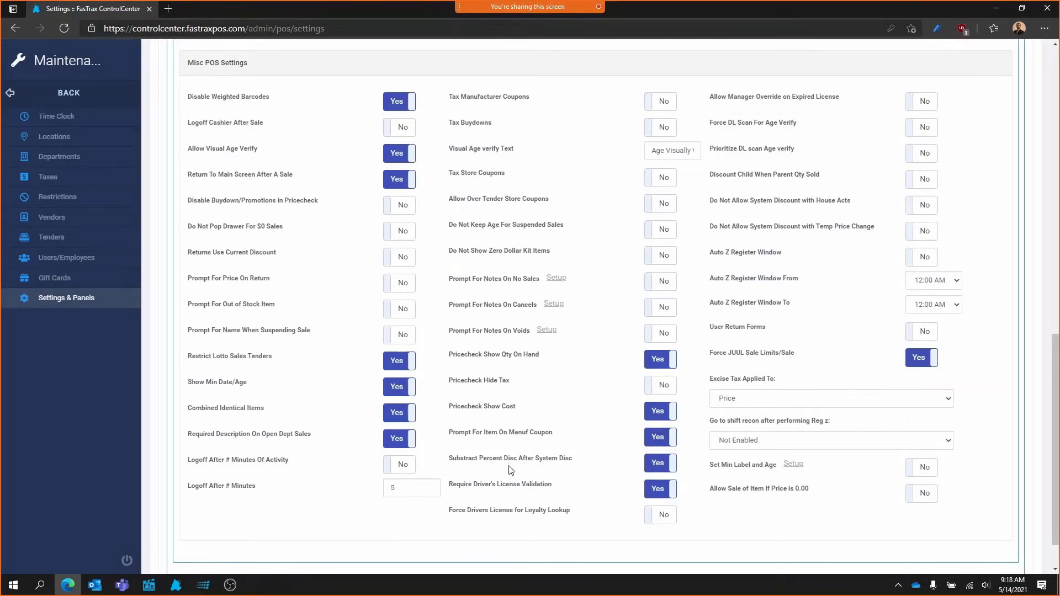
# Step: Toggle Substract Percent Disc After System Disc between No and Yes, leaving it at Yes
pyautogui.click(650, 468)
pyautogui.click(652, 467)
pyautogui.click(670, 463)
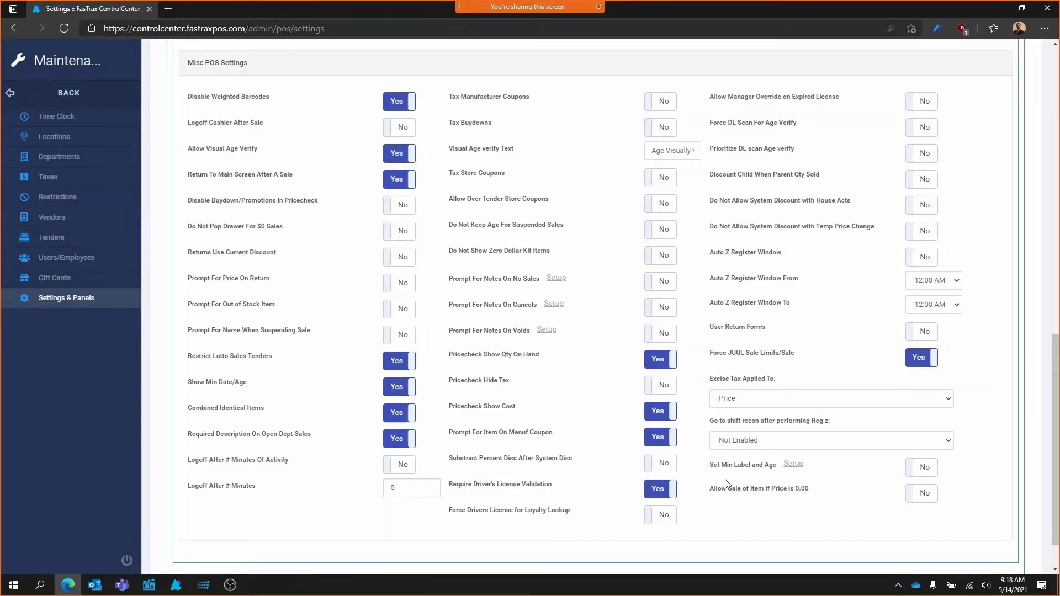
pyautogui.click(658, 464)
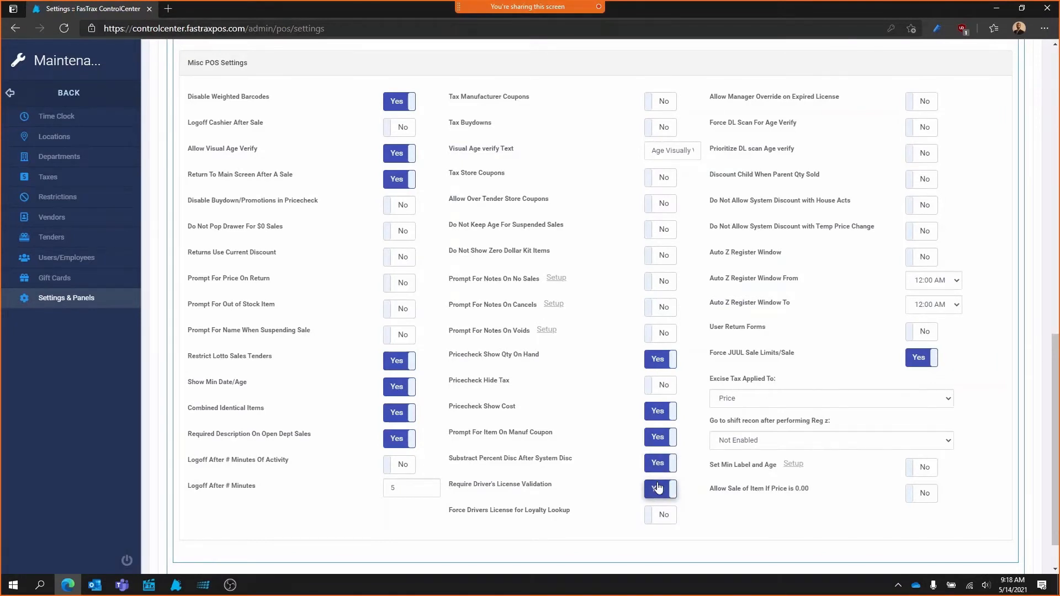
# Step: Toggle Require Driver's License Validation, Force Drivers License for Loyalty Lookup and Allow Manager Override on Expired License, returning each to its original value
pyautogui.click(659, 491)
pyautogui.click(659, 495)
pyautogui.click(656, 517)
pyautogui.click(661, 521)
pyautogui.click(919, 106)
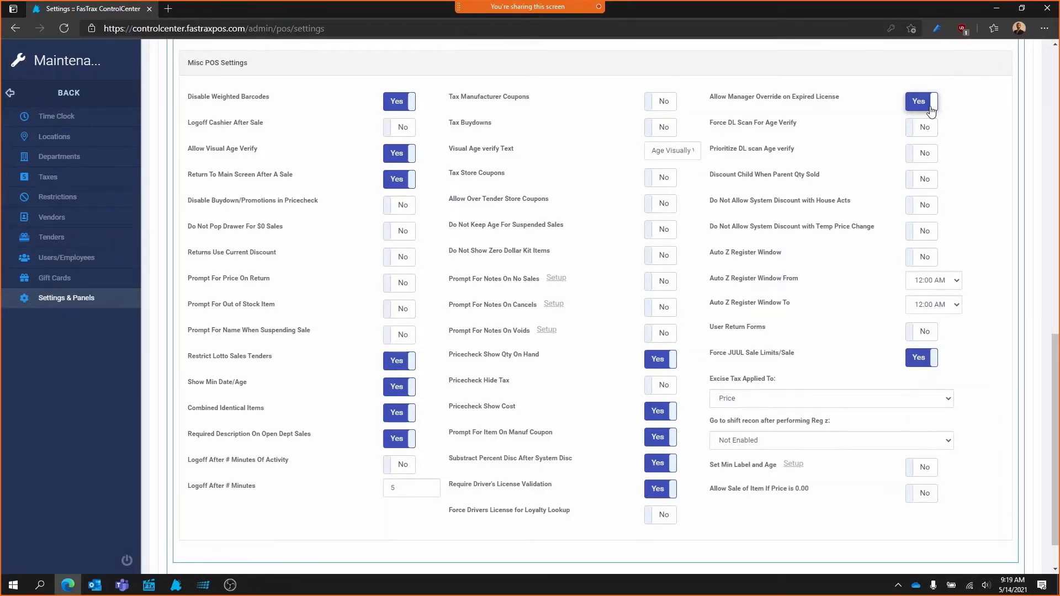
pyautogui.click(930, 105)
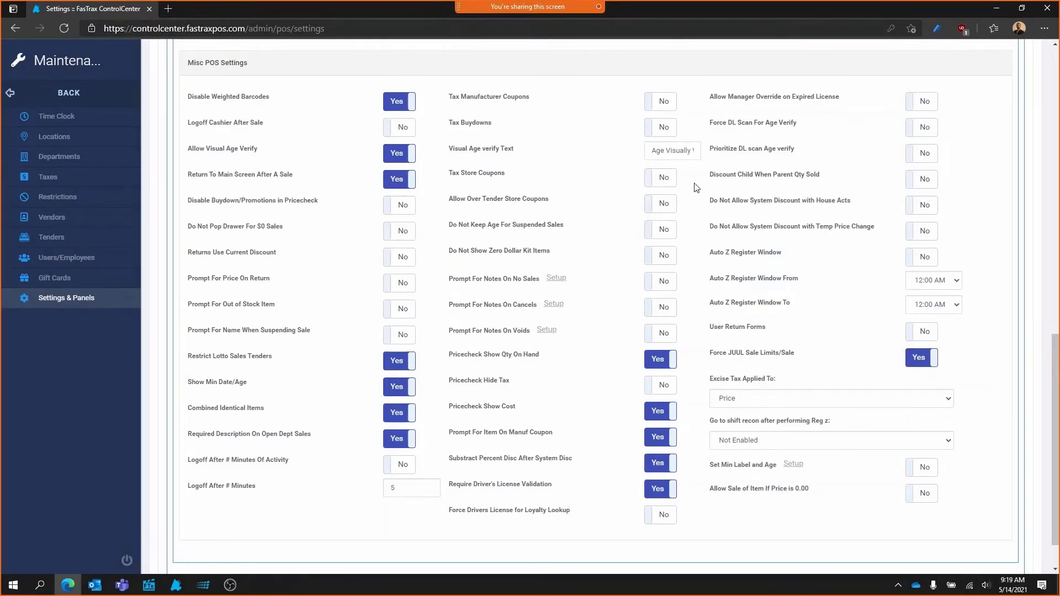
# Step: Switch Force DL Scan For Age Verify to Yes and back to No, and set Prioritize DL scan Age verify to Yes
pyautogui.click(927, 130)
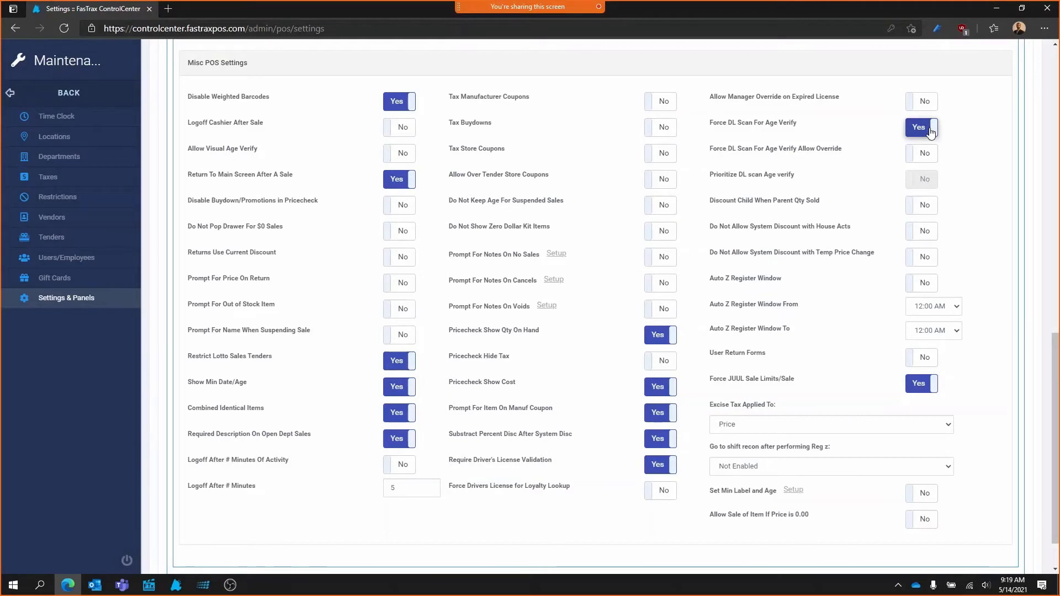
pyautogui.click(930, 130)
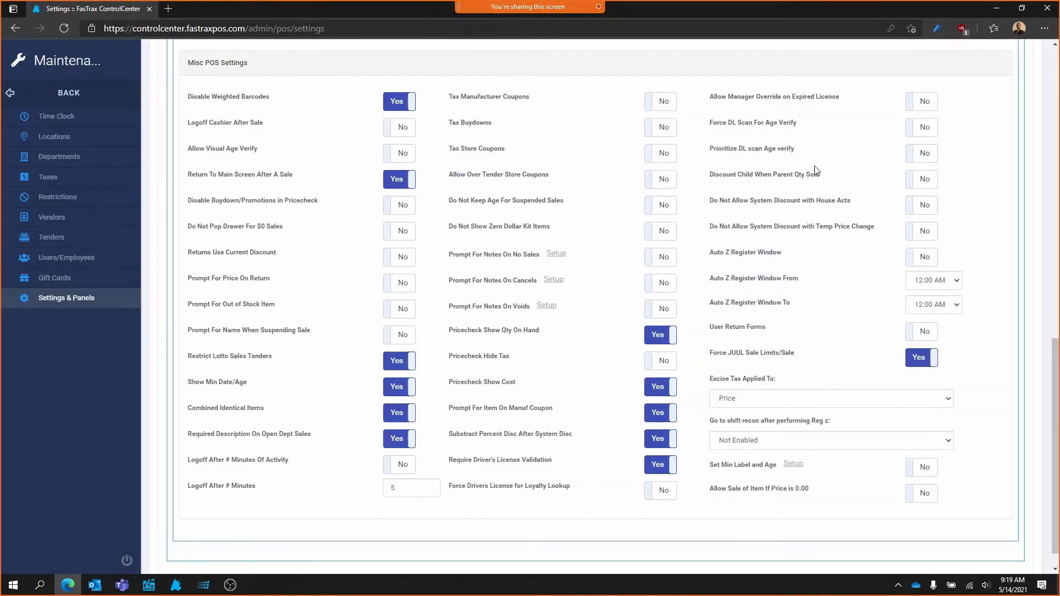
pyautogui.click(929, 156)
pyautogui.click(931, 159)
pyautogui.click(931, 159)
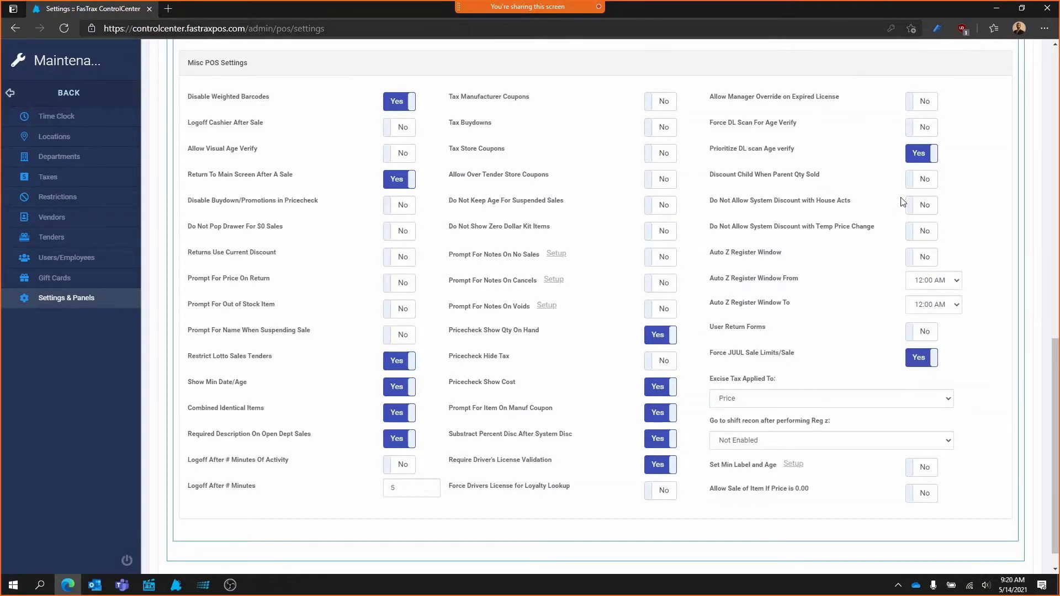
# Step: Switch Discount Child When Parent Qty Sold and Do Not Allow System Discount with Temp Price Change to Yes and back to No
pyautogui.click(923, 182)
pyautogui.click(919, 181)
pyautogui.click(918, 235)
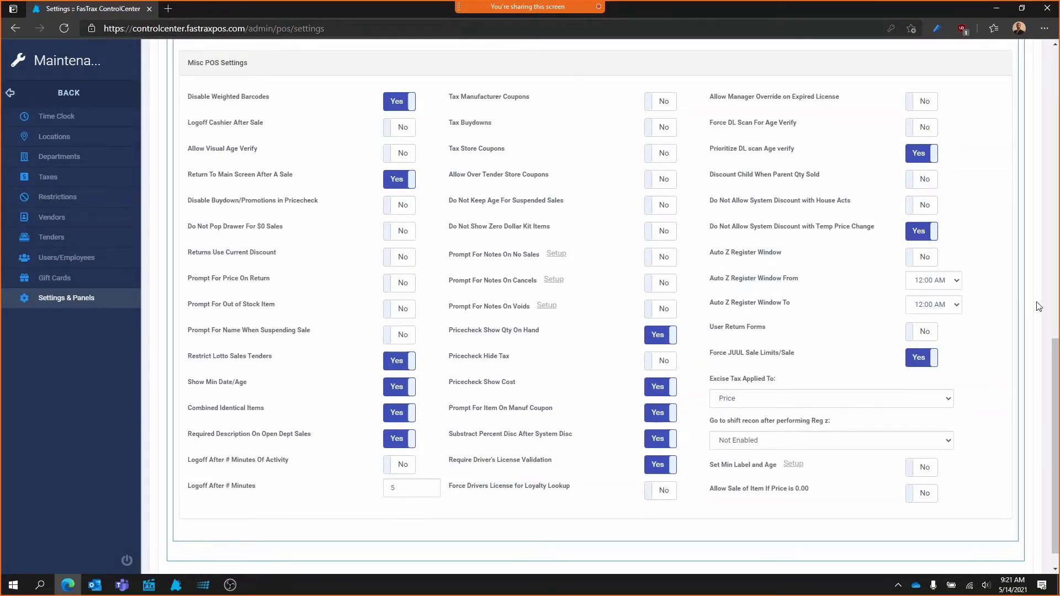
pyautogui.click(930, 236)
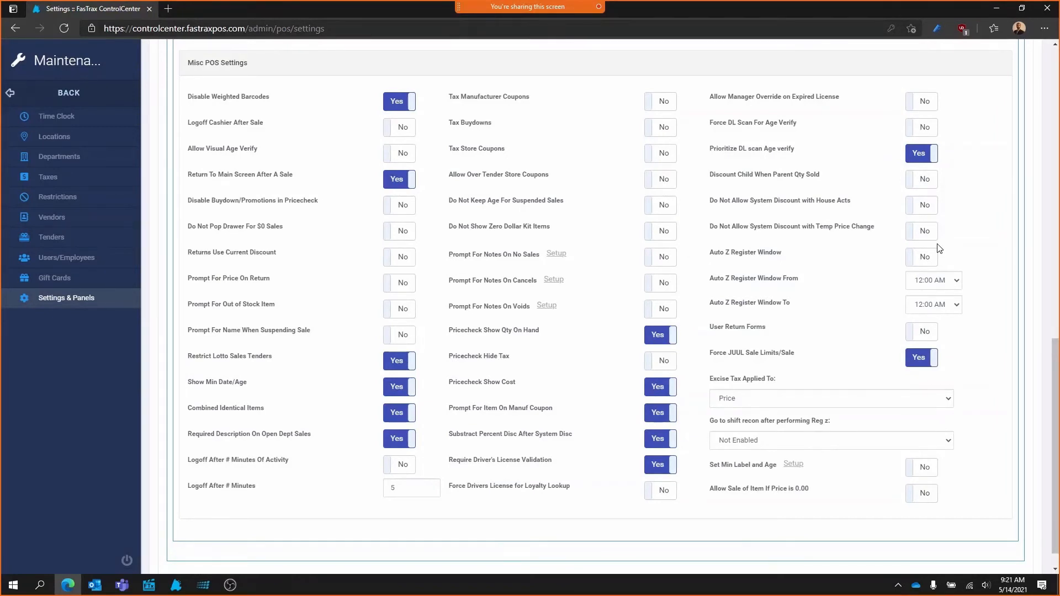
# Step: Switch Auto Z Register Window to Yes, set its From time to 11:00 PM, and switch the window back to No
pyautogui.click(930, 257)
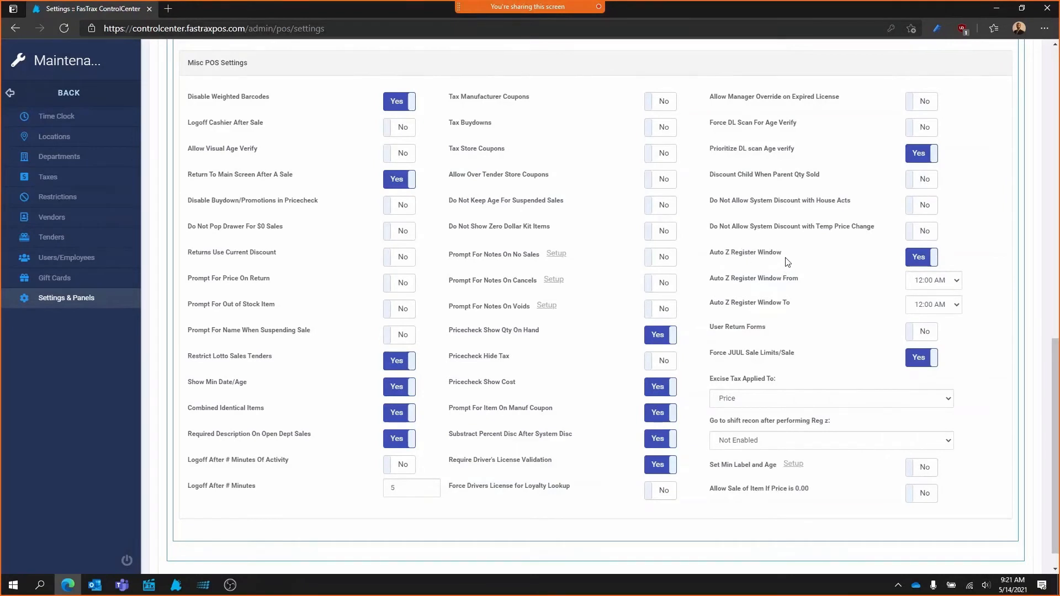
pyautogui.click(957, 282)
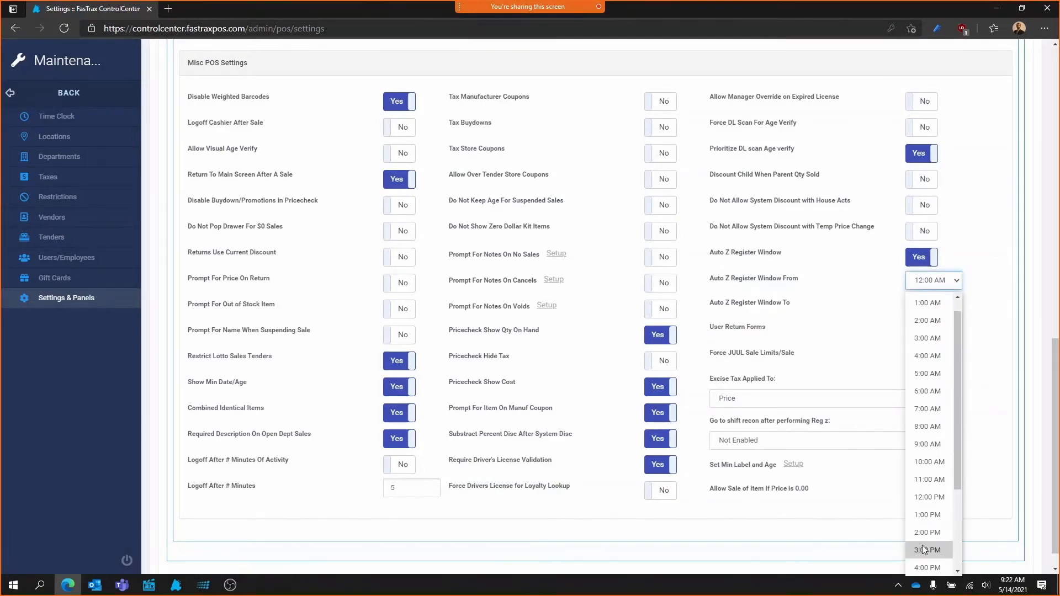
pyautogui.scroll(-3, 922, 543)
pyautogui.click(928, 566)
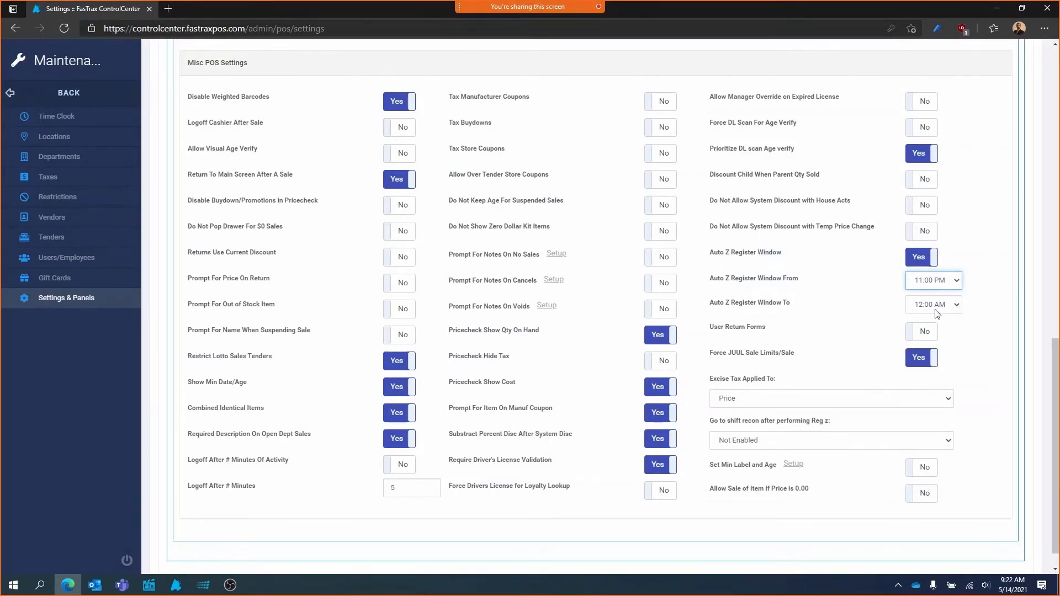
pyautogui.click(919, 258)
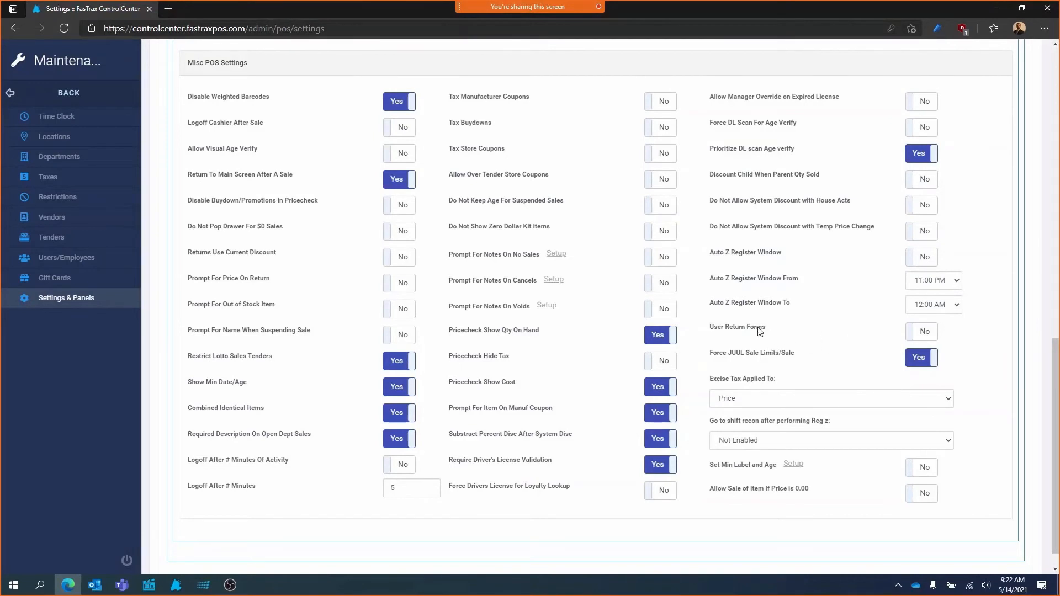
# Step: Set User Return Forms to Yes and Force JUUL Sale Limits/Sale to No in the Misc POS Settings
pyautogui.click(932, 338)
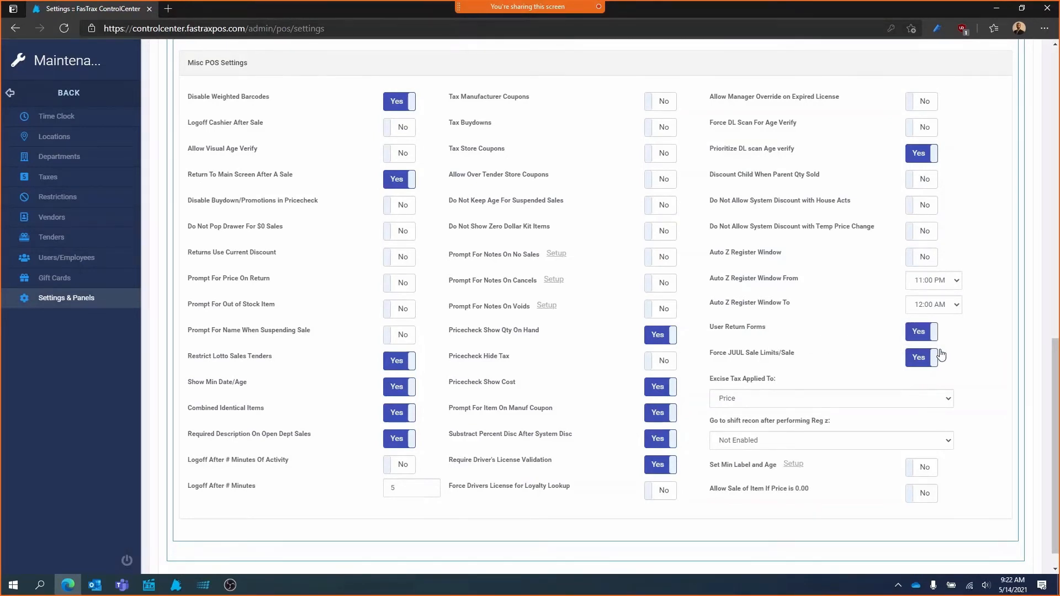
pyautogui.click(924, 337)
pyautogui.click(924, 335)
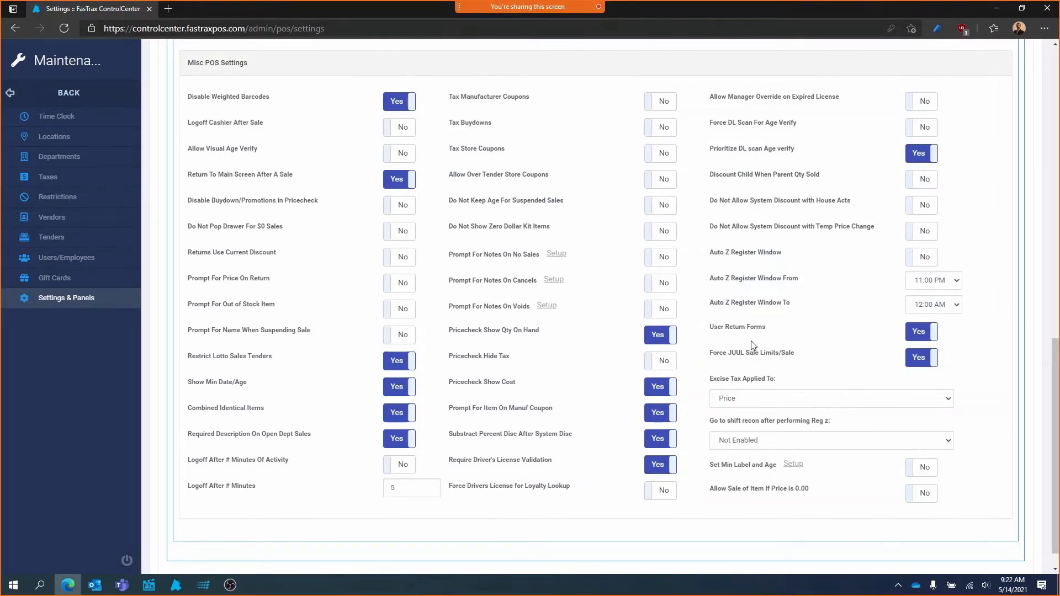
pyautogui.click(917, 363)
pyautogui.click(917, 363)
pyautogui.click(918, 359)
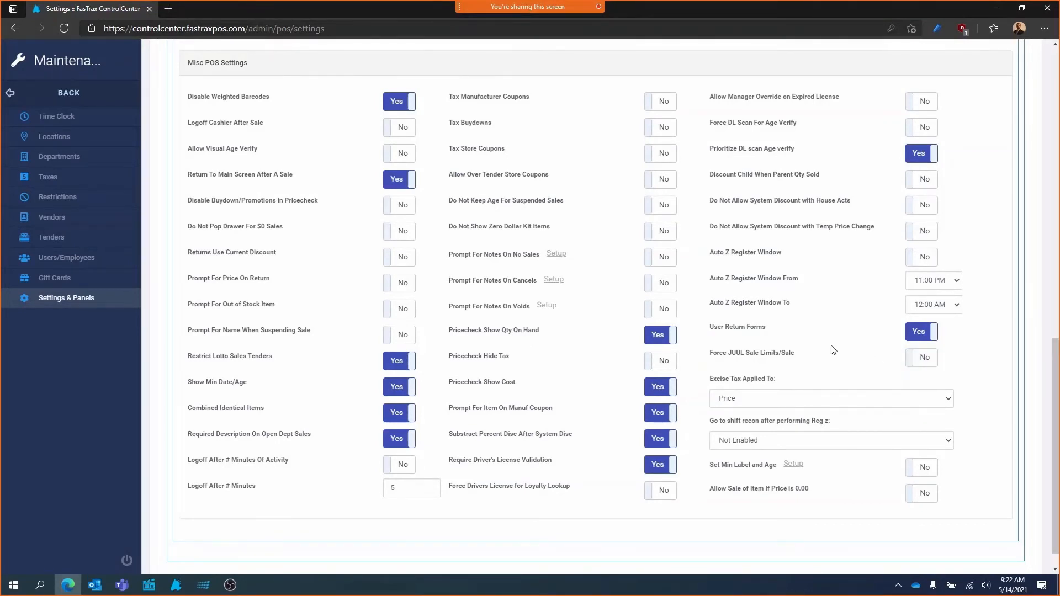
# Step: View the Excise Tax Applied To options, and switch Go to shift recon after performing Reg z to Go Directly To Shift Recon and back to Not Enabled
pyautogui.click(741, 401)
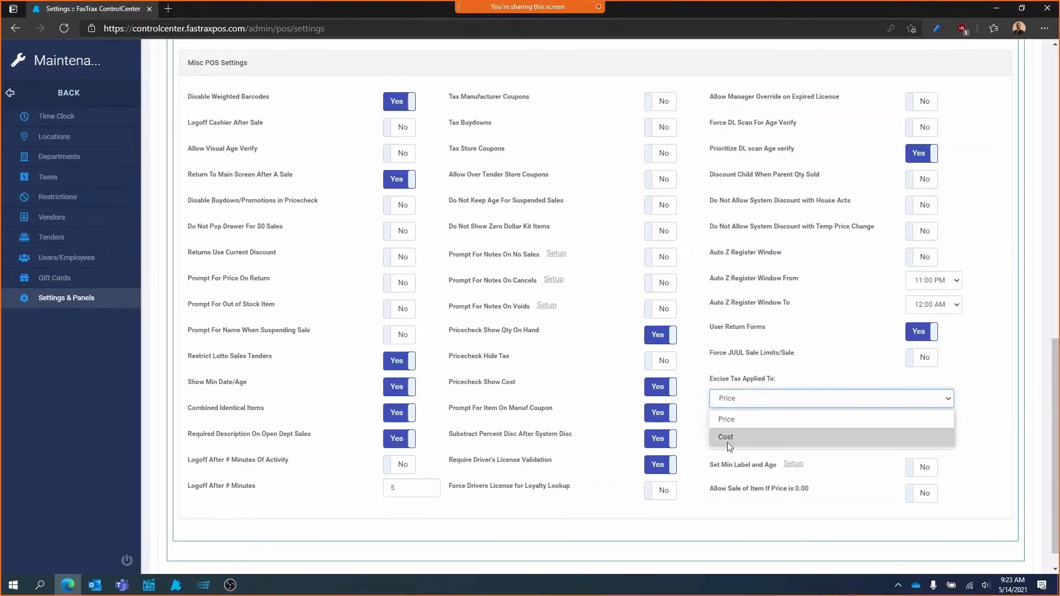
pyautogui.click(741, 398)
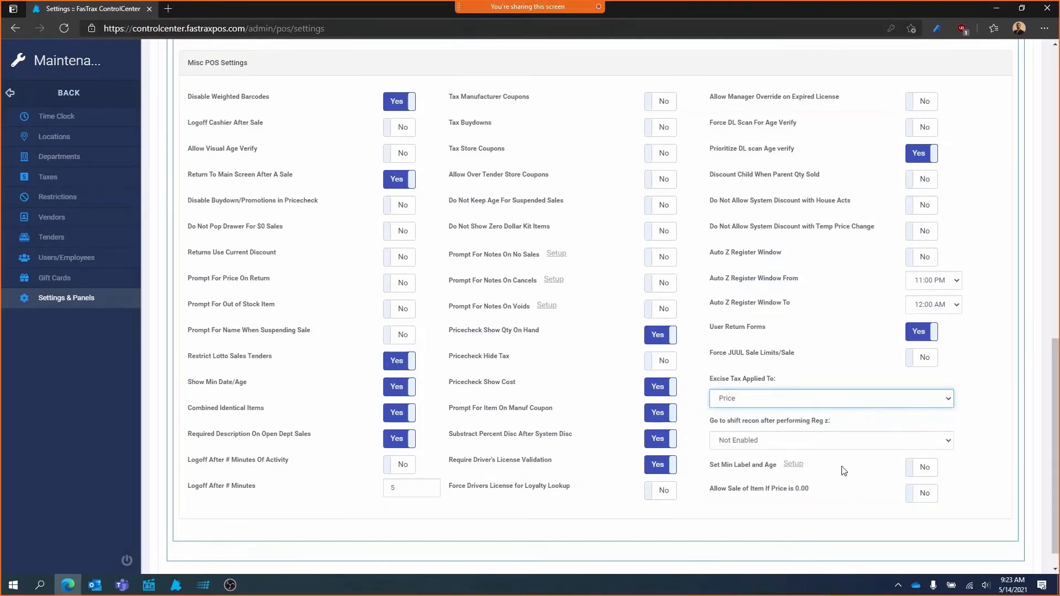
pyautogui.click(791, 439)
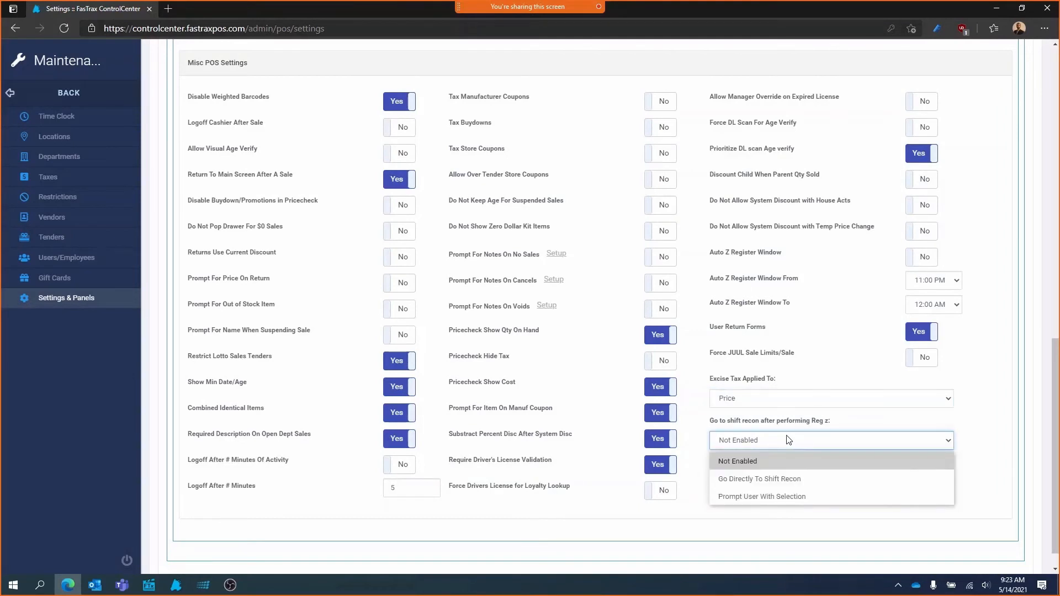
pyautogui.click(791, 480)
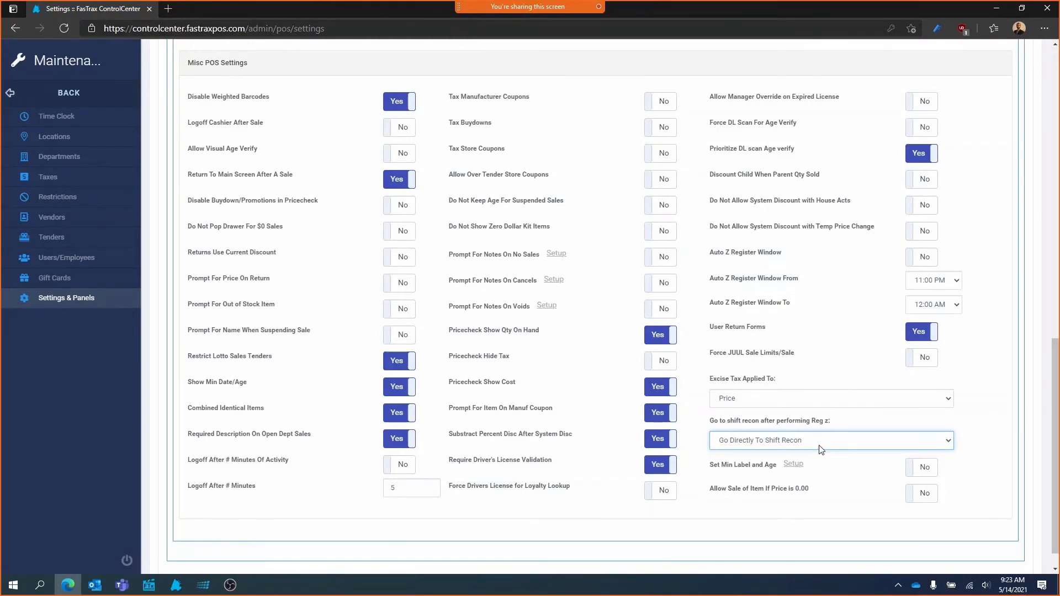
pyautogui.click(821, 449)
pyautogui.click(823, 570)
pyautogui.click(772, 445)
pyautogui.click(740, 458)
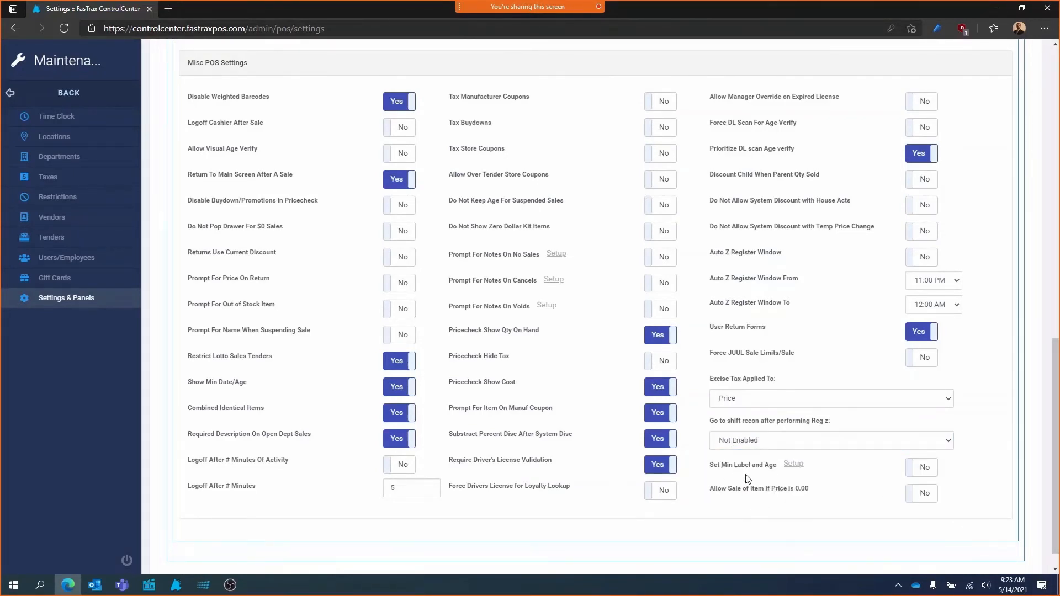
# Step: Set Set Min Label and Age to Yes, and review the minimum age and label fields in its setup before closing it
pyautogui.click(749, 480)
pyautogui.click(912, 473)
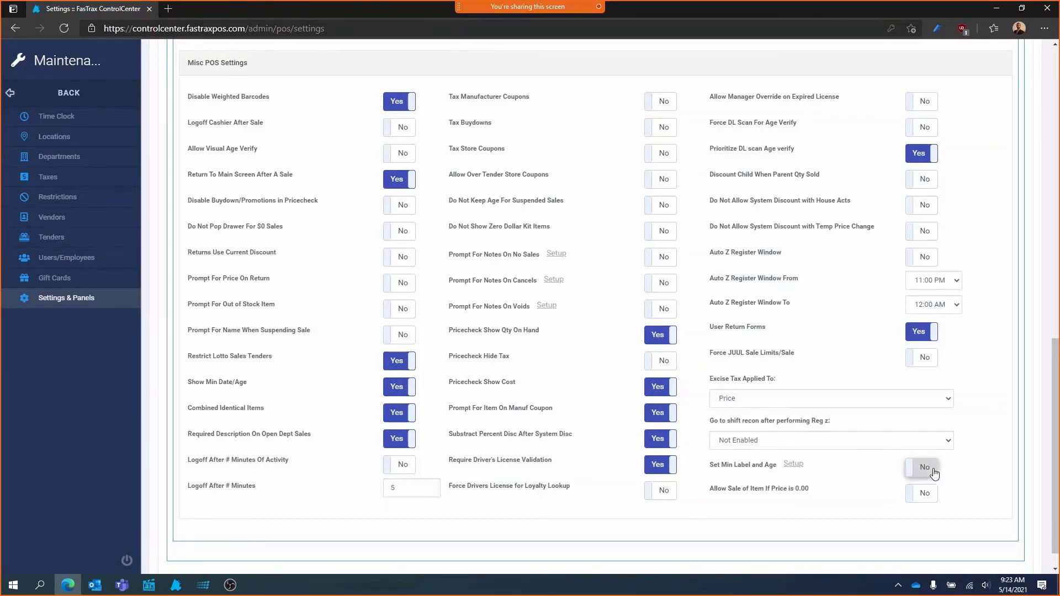
pyautogui.click(796, 465)
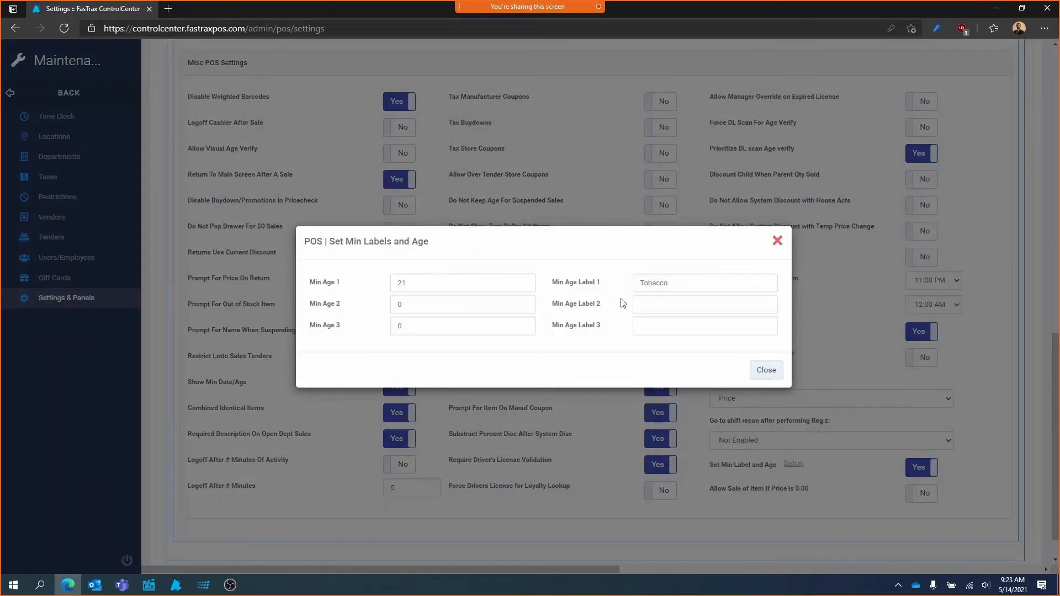
pyautogui.moveTo(684, 280); pyautogui.dragTo(601, 287)
pyautogui.click(673, 306)
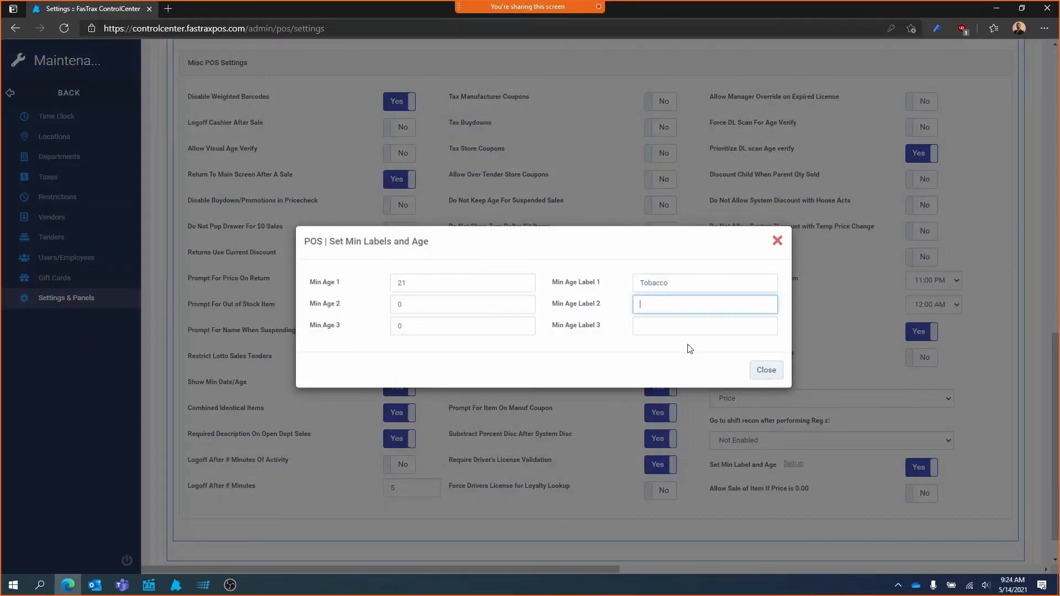
pyautogui.click(689, 329)
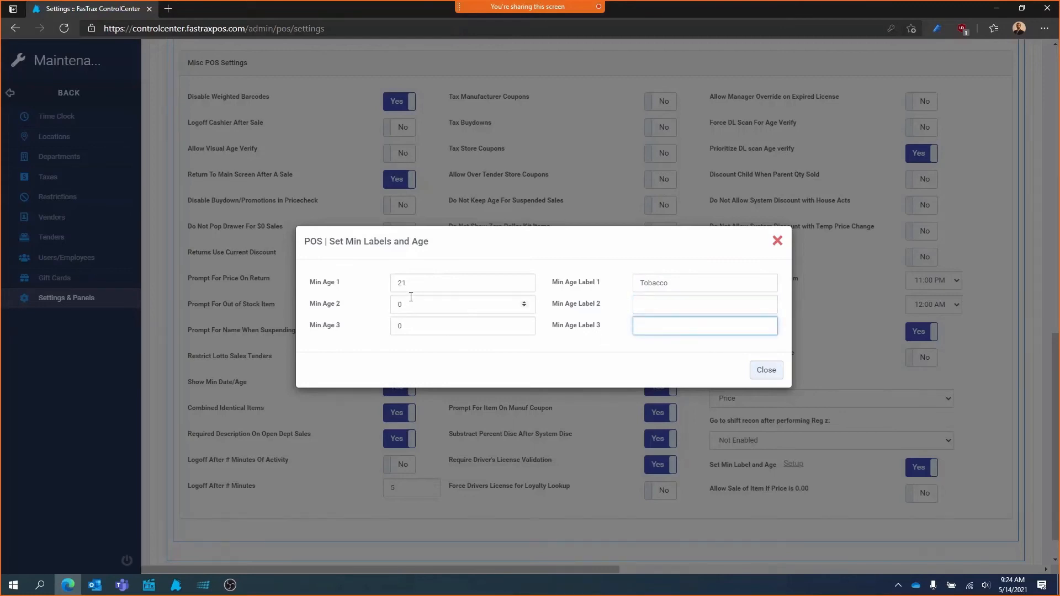
pyautogui.click(778, 240)
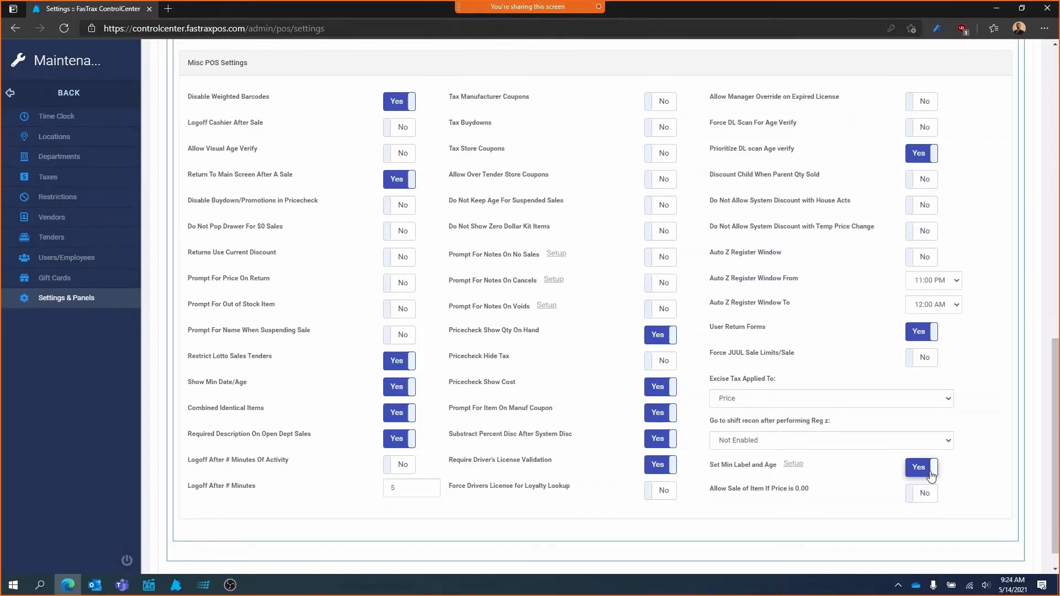
# Step: Open the Receipt Setting section of the POS Device Global Settings and examine the receipt header and footer lines
pyautogui.scroll(10, 931, 474)
pyautogui.scroll(1, 931, 475)
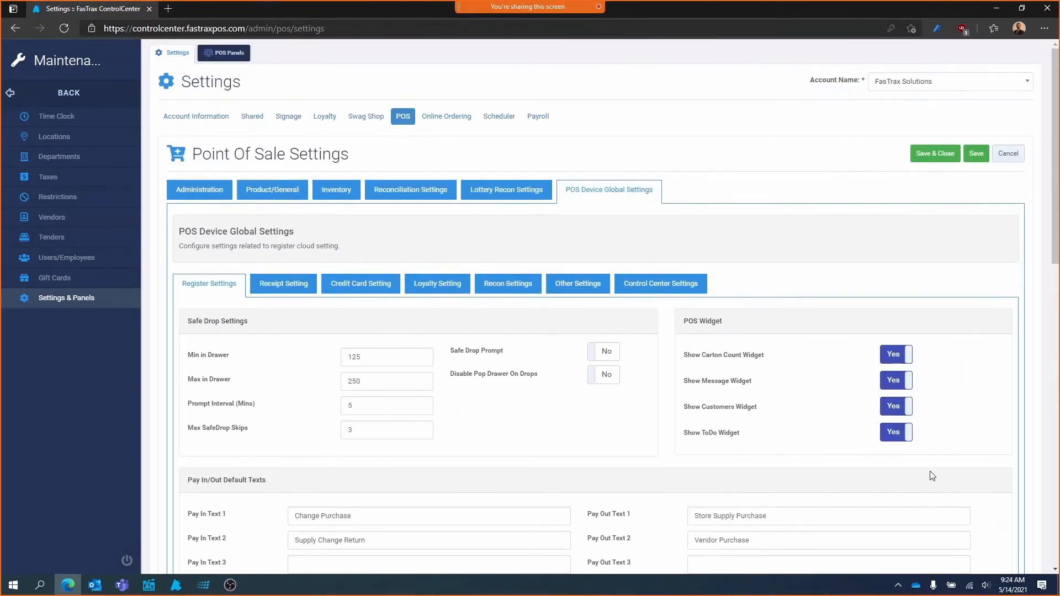
pyautogui.click(284, 283)
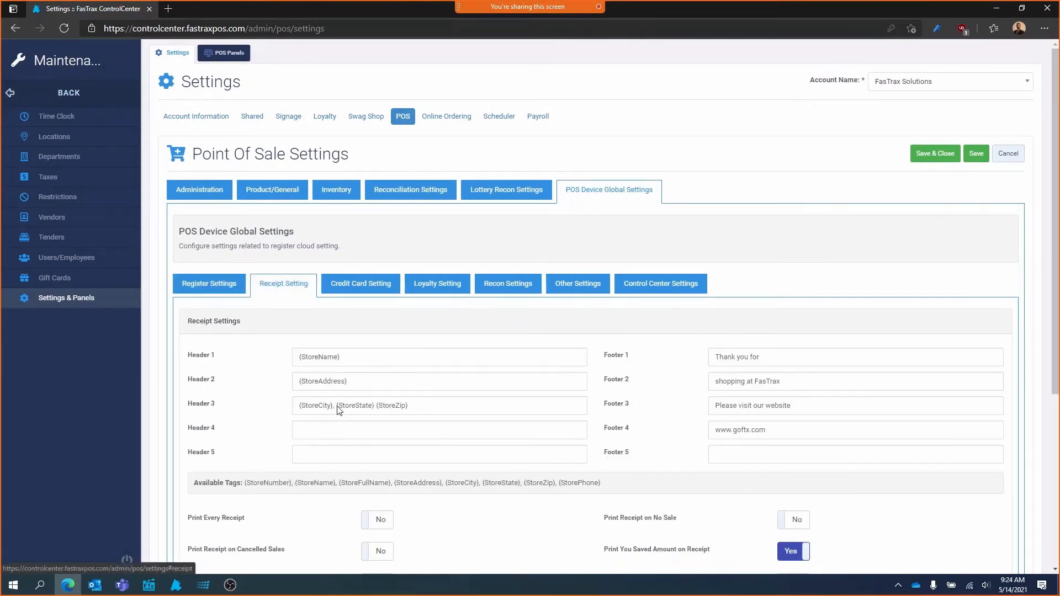
pyautogui.scroll(-2, 387, 349)
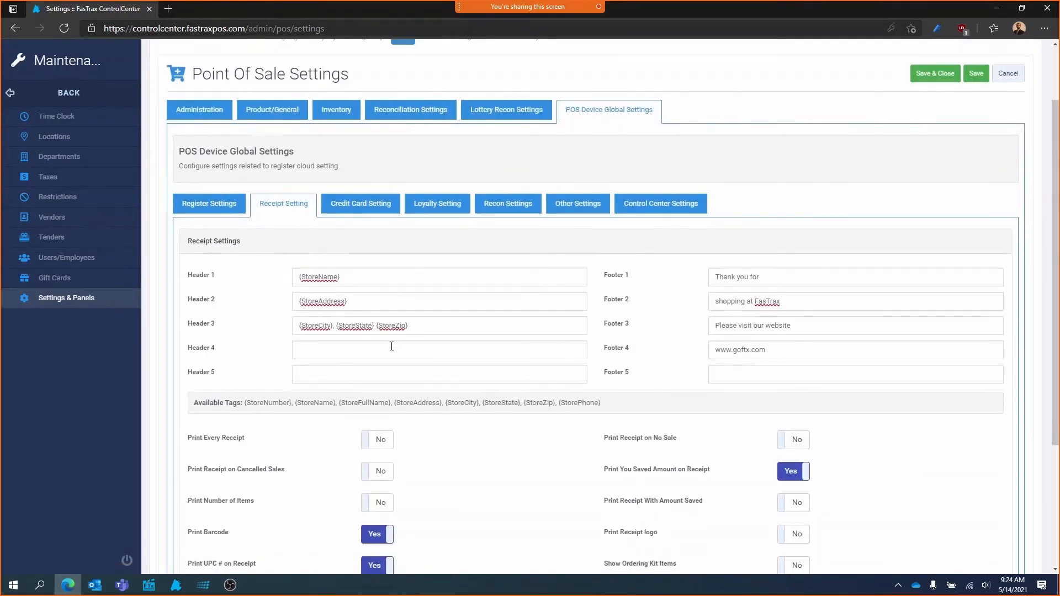
pyautogui.moveTo(383, 275); pyautogui.dragTo(272, 275)
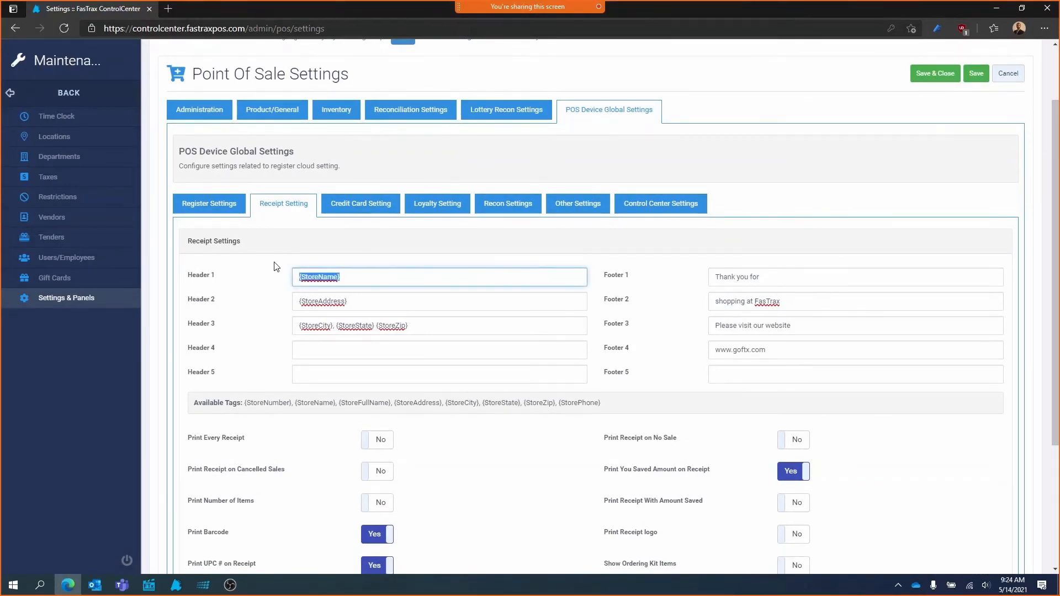
pyautogui.moveTo(783, 270); pyautogui.dragTo(713, 268)
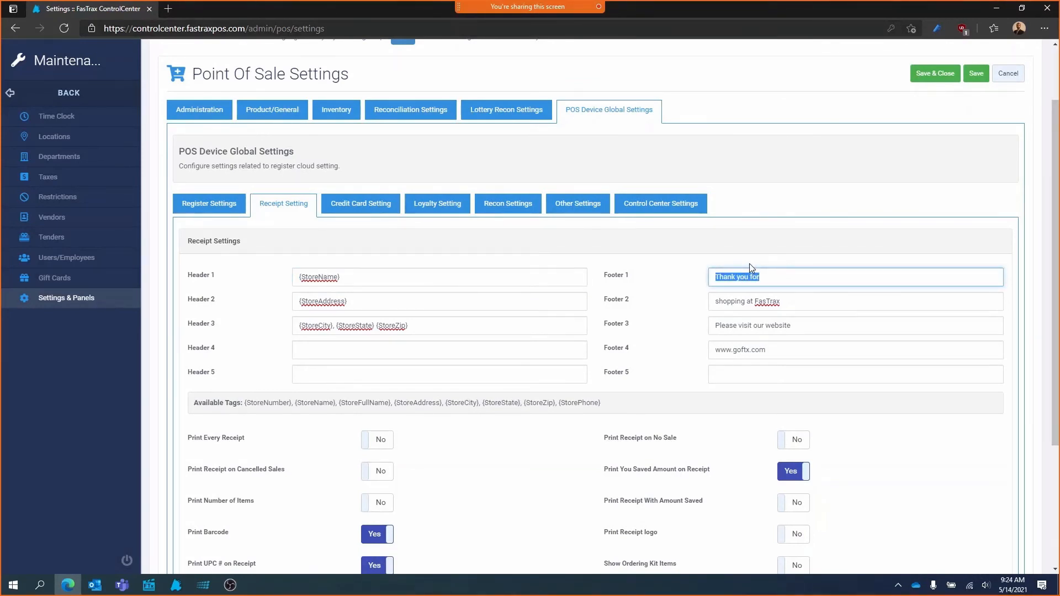
# Step: Examine the available store tags and how they are used in receipt headers 1 to 3
pyautogui.click(374, 278)
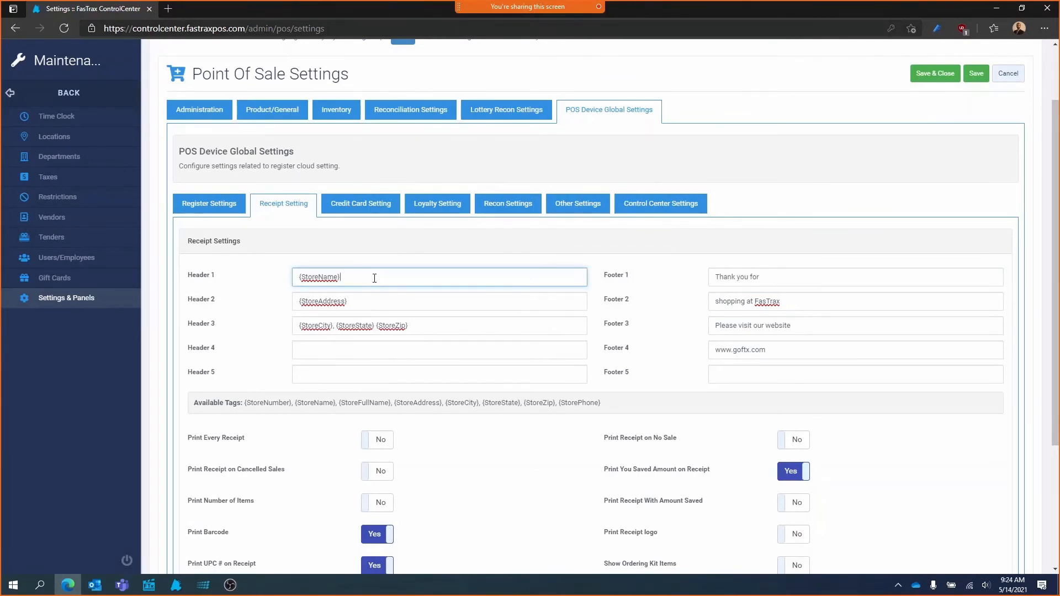
pyautogui.moveTo(602, 403); pyautogui.dragTo(232, 413)
pyautogui.click(325, 277)
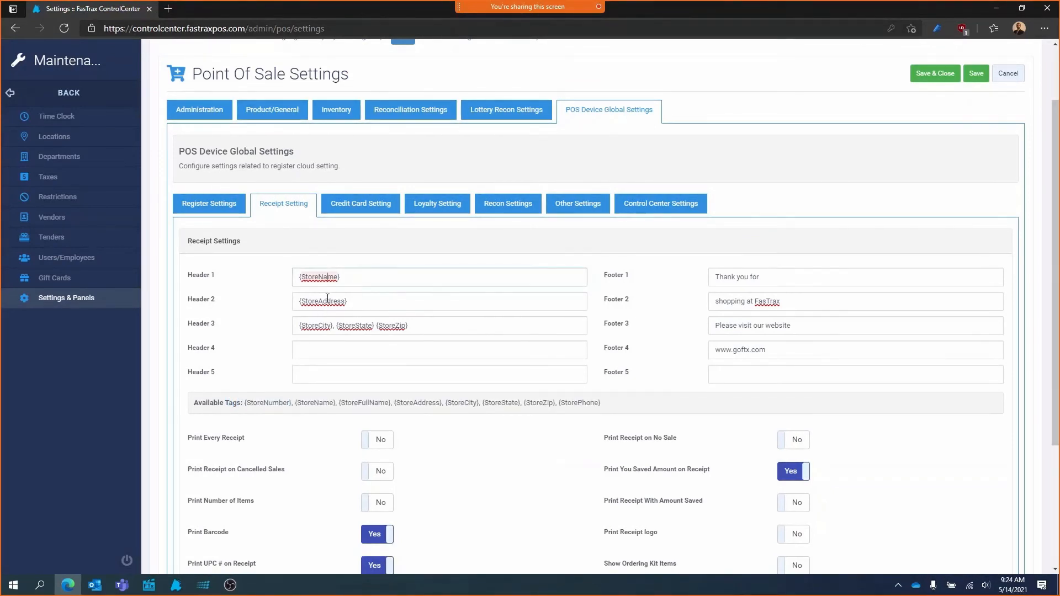
pyautogui.rightClick(318, 279)
pyautogui.click(497, 325)
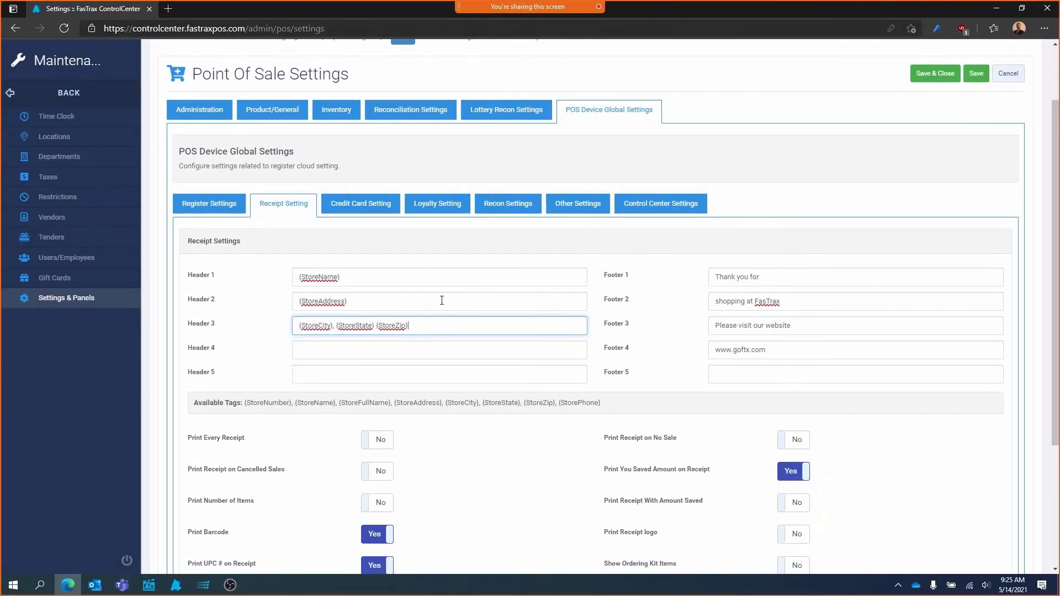
pyautogui.moveTo(338, 306); pyautogui.dragTo(302, 303)
pyautogui.click(372, 300)
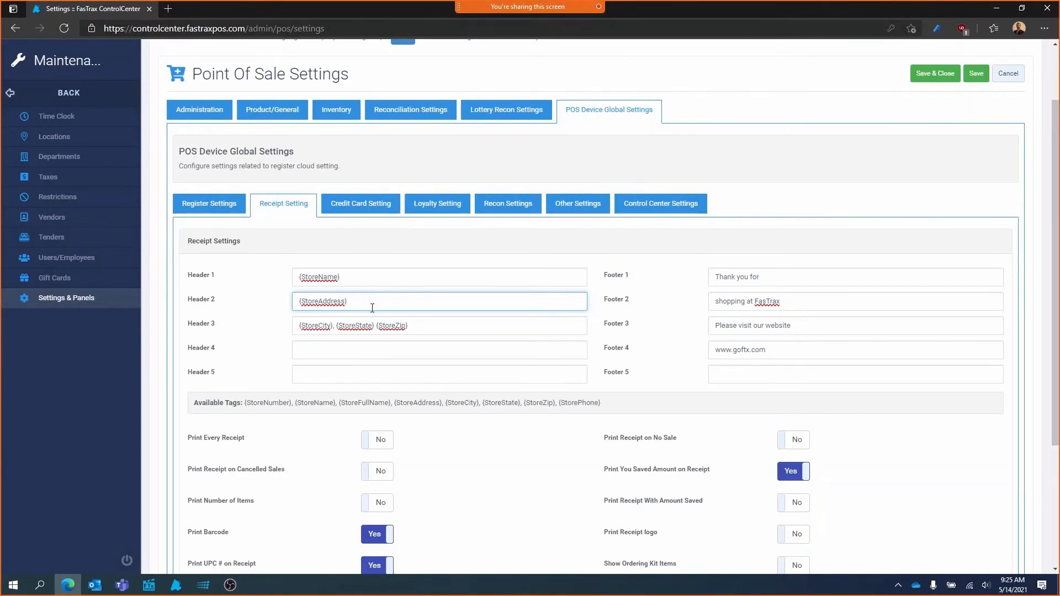
# Step: Set Print Receipt on No Sale to Yes, and switch Print Receipt on Cancelled Sales to Yes and back to No
pyautogui.scroll(-3, 470, 293)
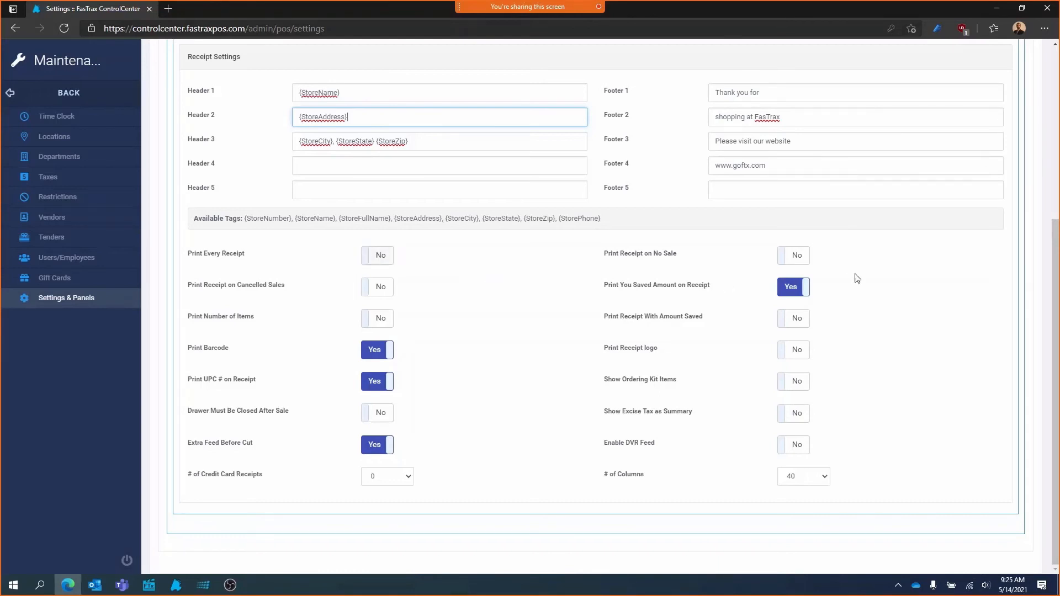
pyautogui.click(379, 257)
pyautogui.click(792, 260)
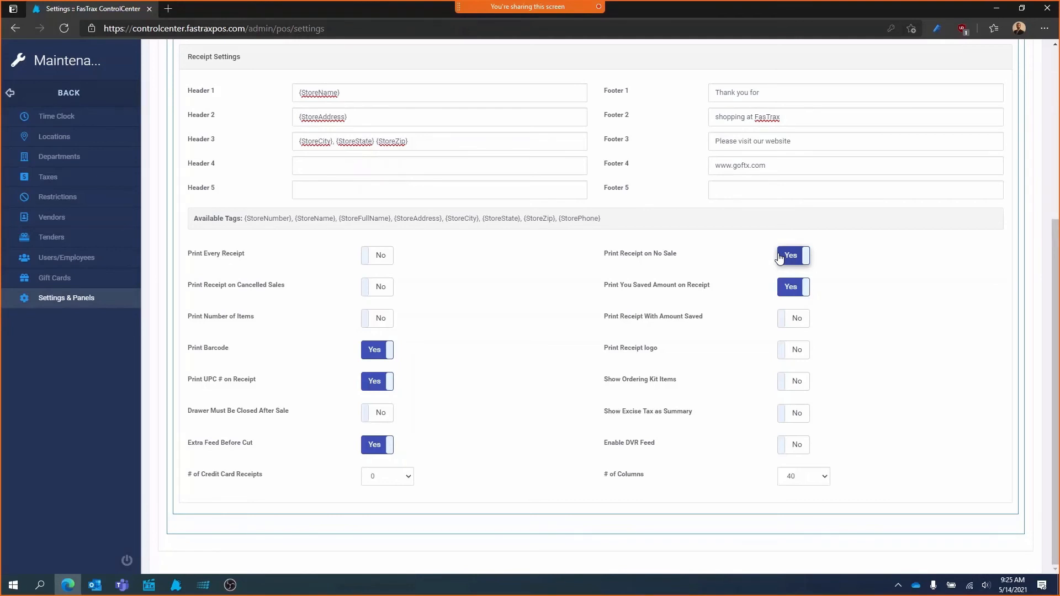
pyautogui.click(376, 287)
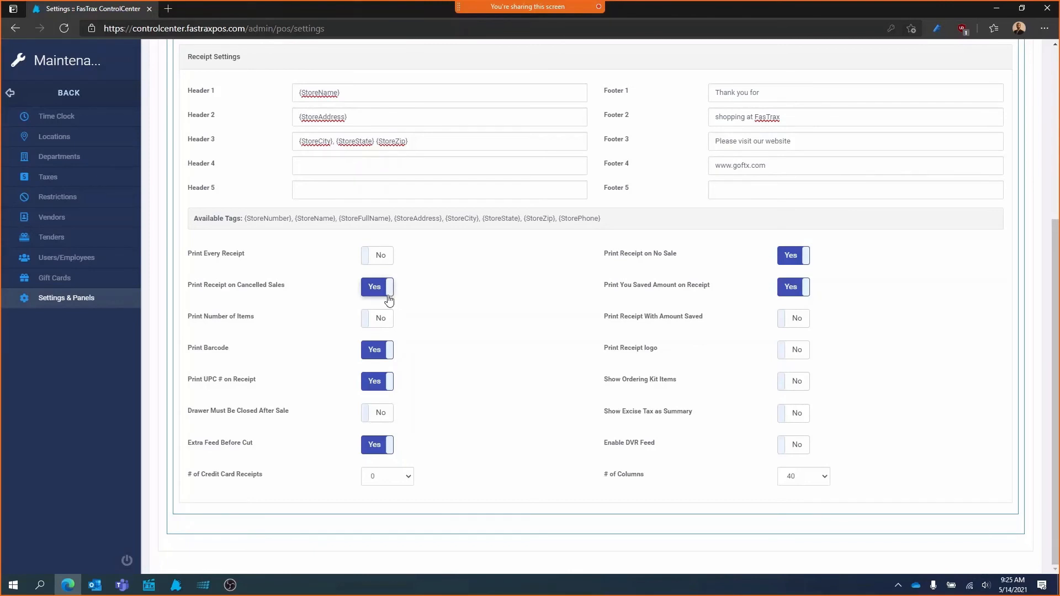
pyautogui.click(387, 296)
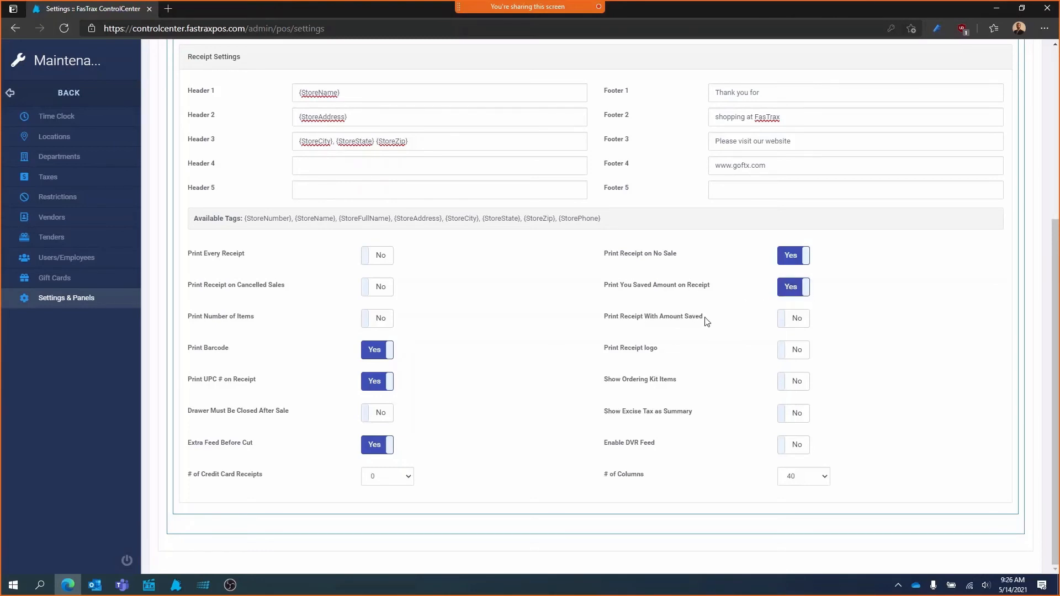
# Step: Switch Print Receipt With Amount Saved to Yes and back to No, and set Print Number of Items to Yes
pyautogui.moveTo(703, 317); pyautogui.dragTo(603, 320)
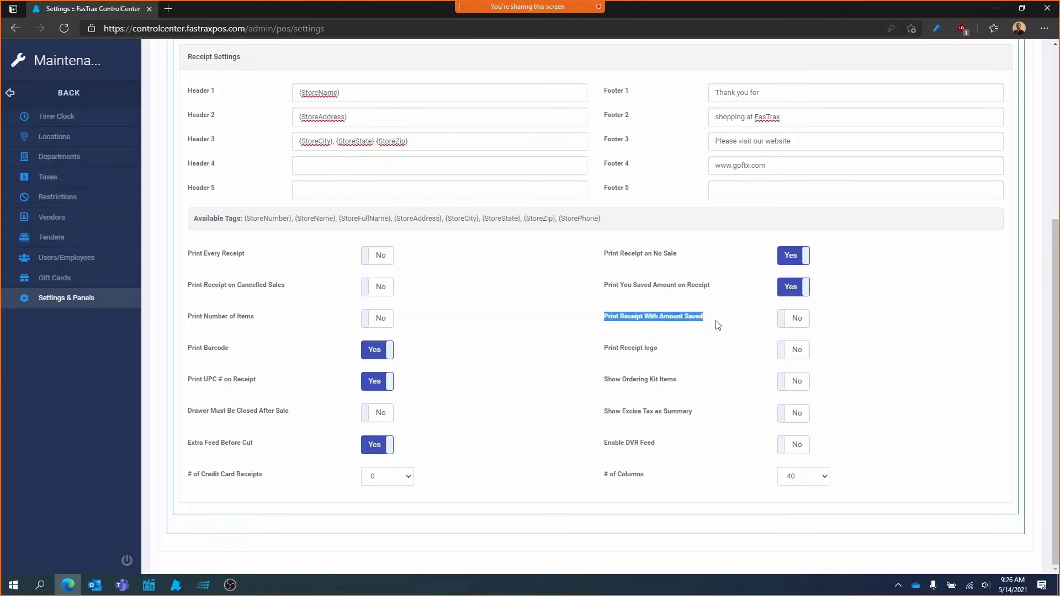
pyautogui.click(798, 320)
pyautogui.click(854, 312)
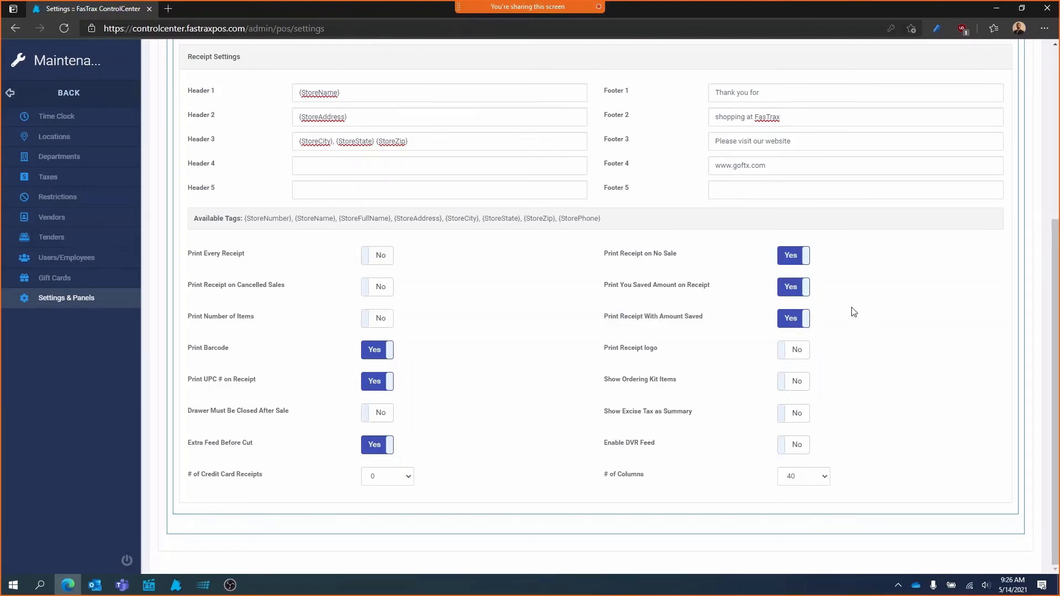
pyautogui.click(804, 321)
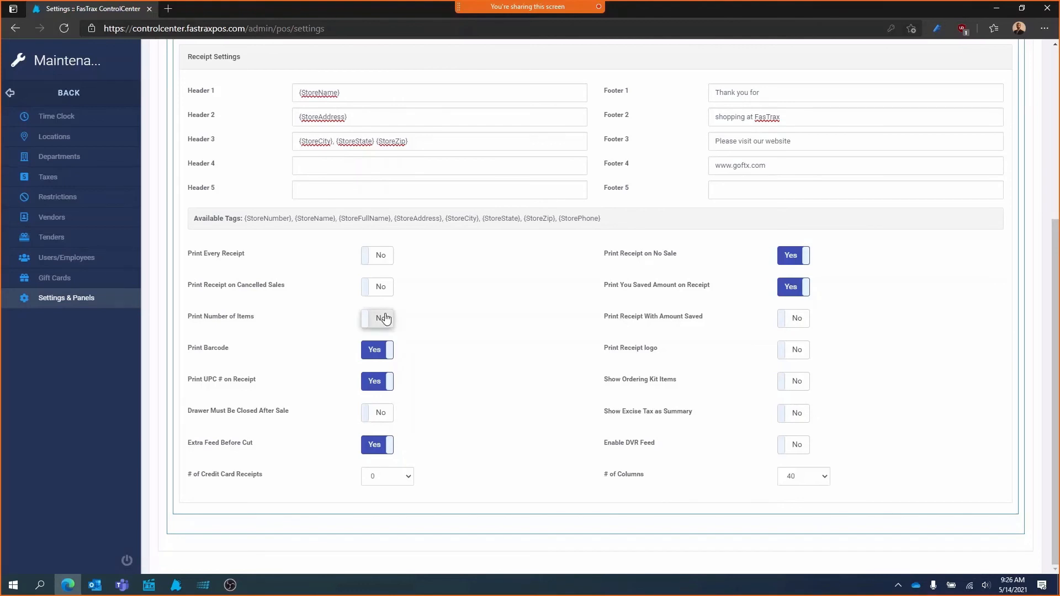
pyautogui.click(386, 318)
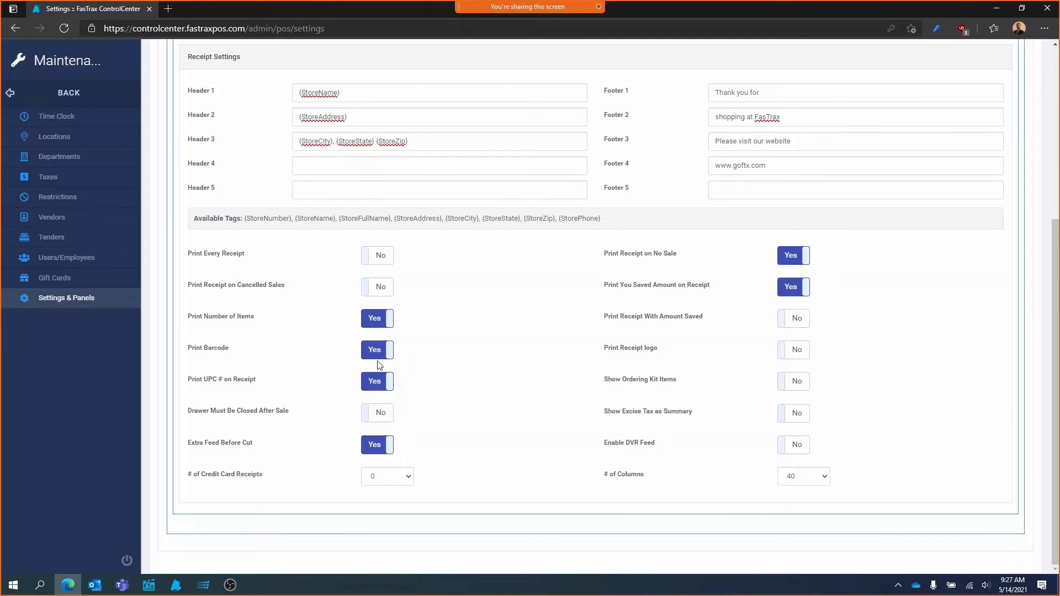
# Step: Switch Print Receipt logo to Yes and back to No, and set Print UPC # on Receipt to No
pyautogui.click(797, 352)
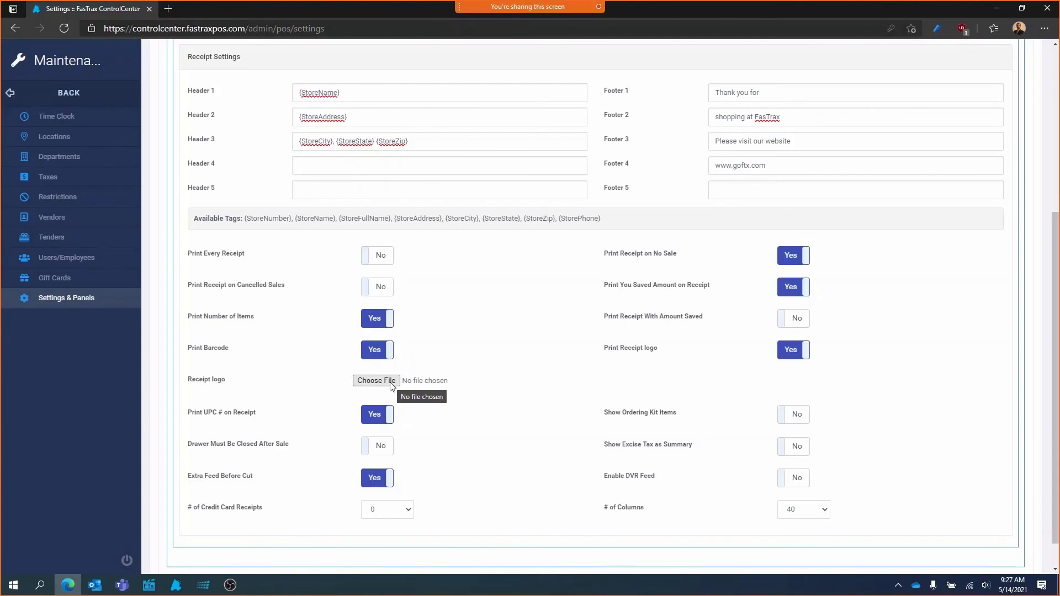
pyautogui.click(791, 353)
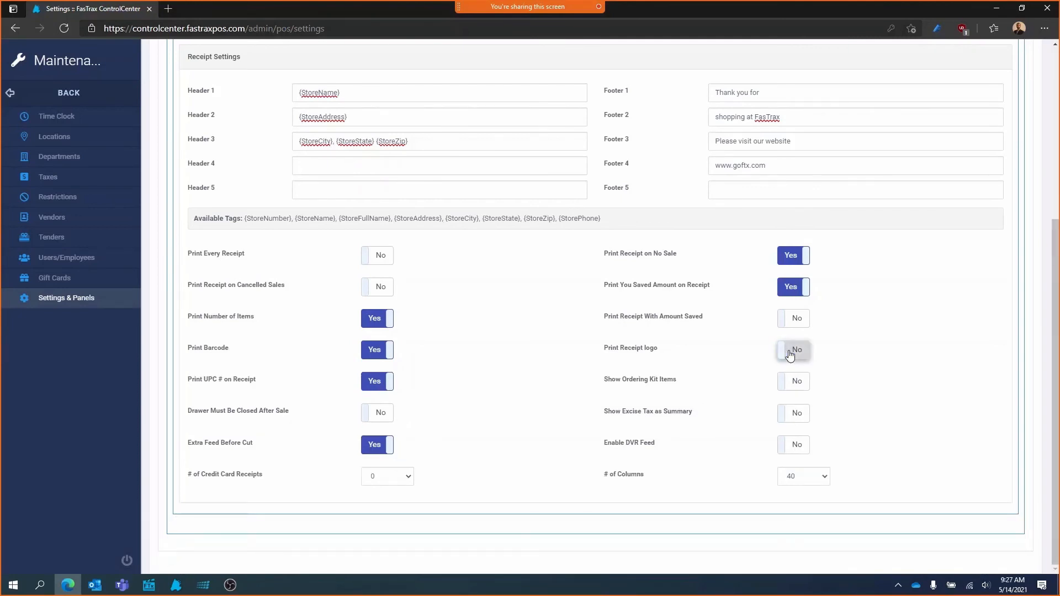
pyautogui.click(380, 381)
# Step: Switch Show Ordering Kit Items to Yes and back to No, and set Drawer Must Be Closed After Sale to Yes
pyautogui.click(807, 384)
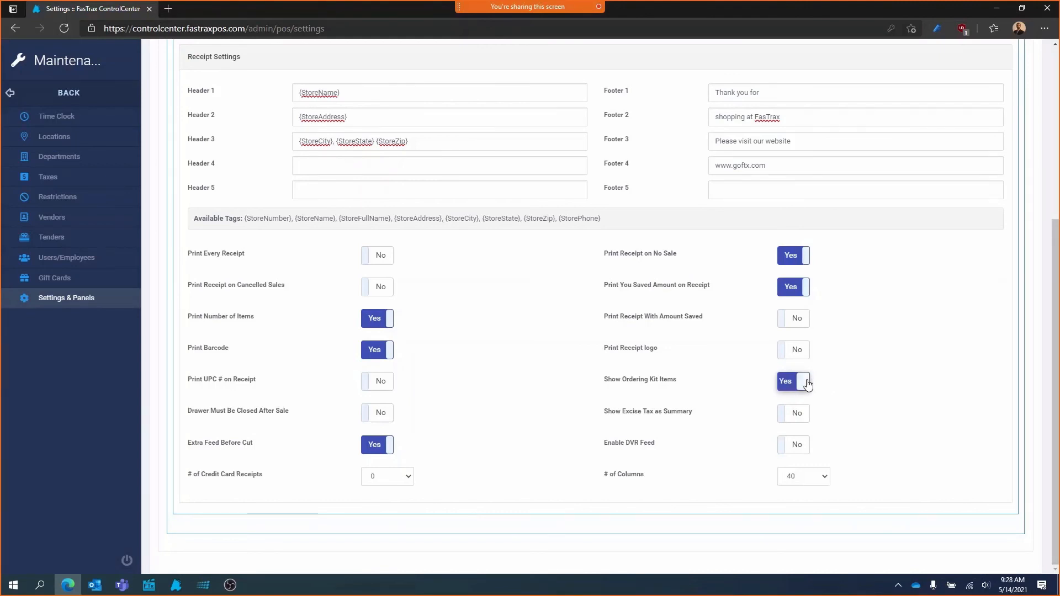
pyautogui.click(808, 384)
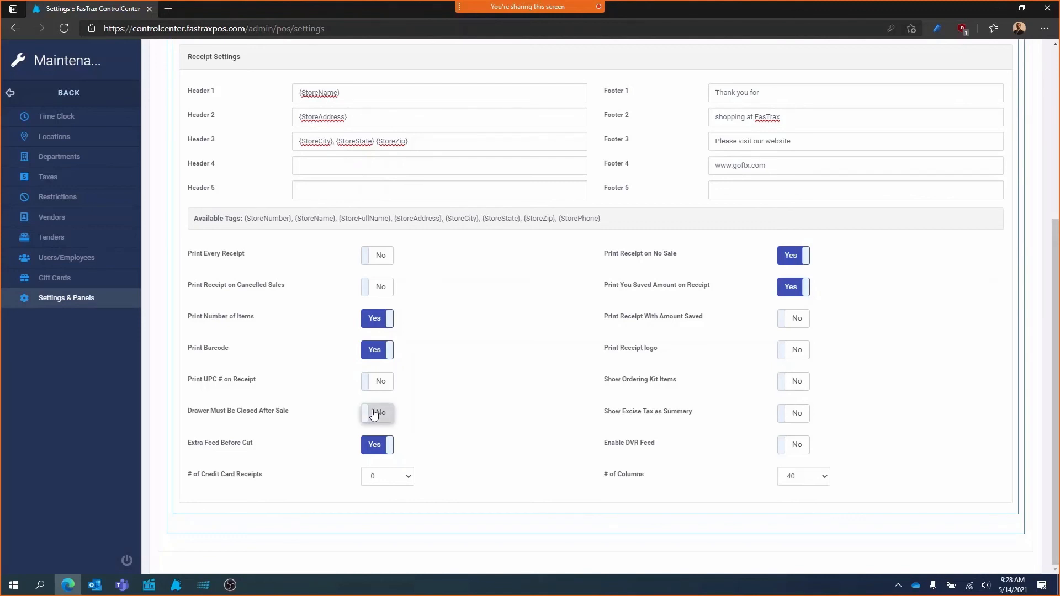
pyautogui.click(374, 416)
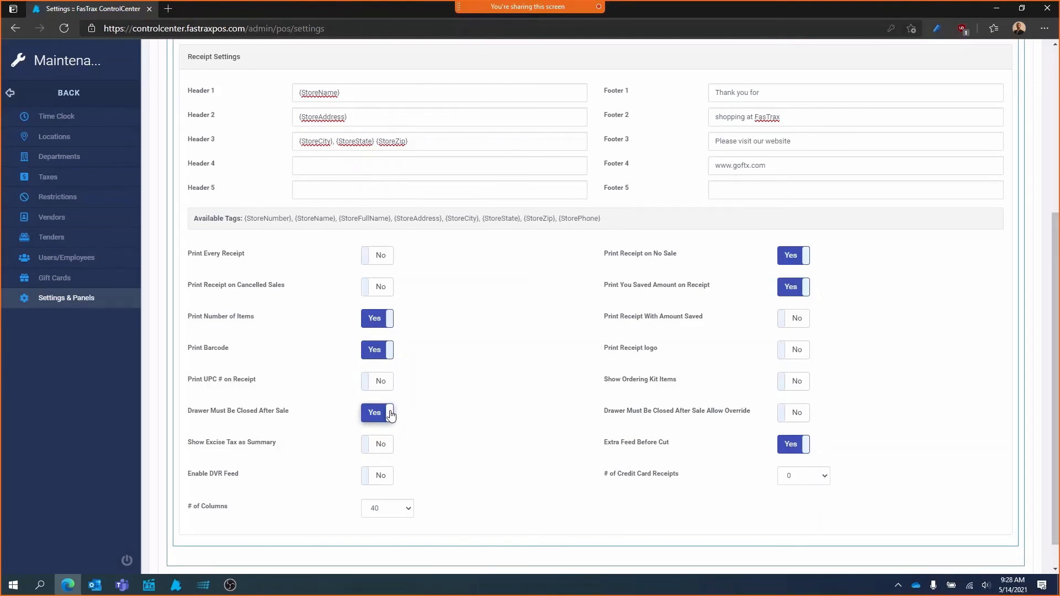
# Step: Switch Drawer Must Be Closed After Sale Allow Override to Yes and back to No, and set Drawer Must Be Closed After Sale to No
pyautogui.click(390, 416)
pyautogui.click(381, 417)
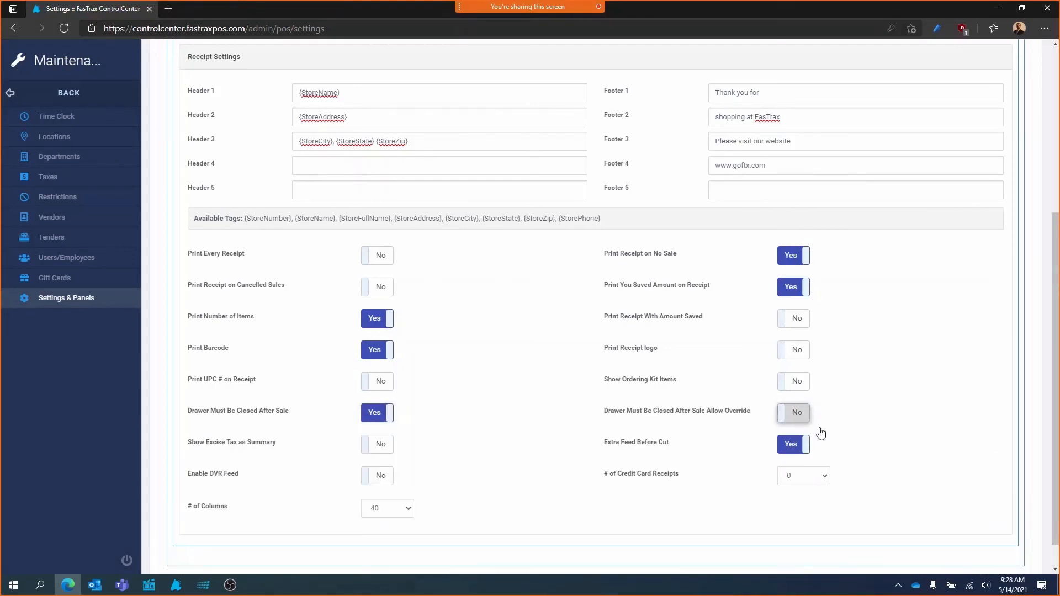
pyautogui.click(788, 419)
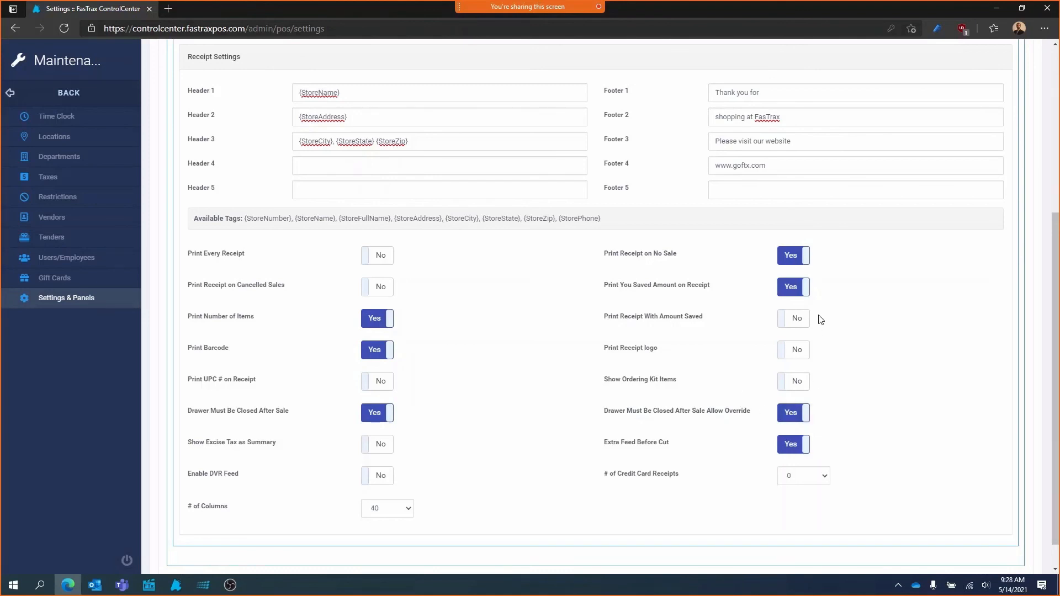
pyautogui.click(795, 412)
pyautogui.click(379, 412)
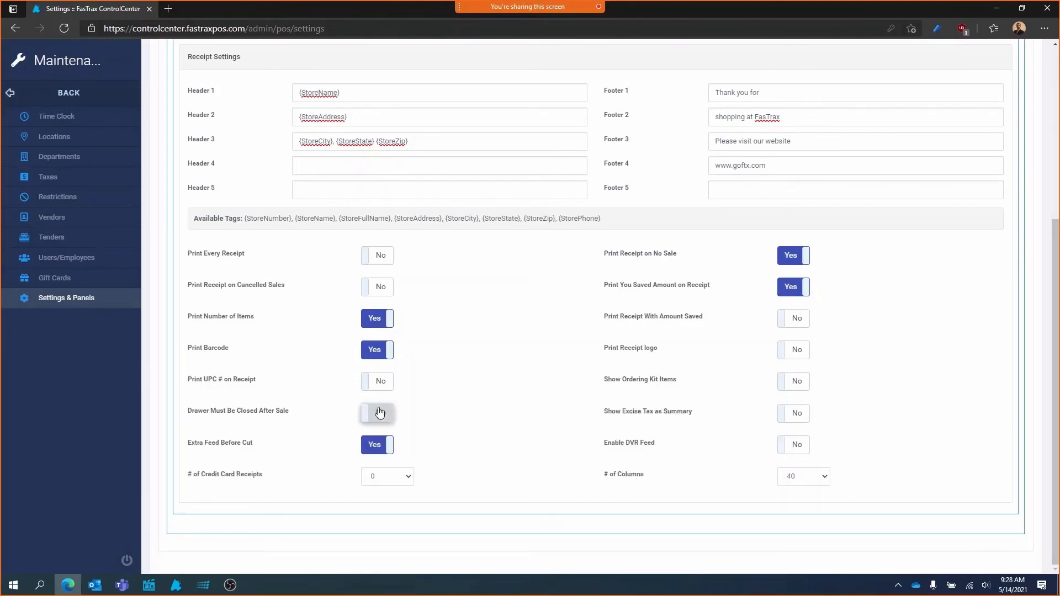
# Step: Switch Show Excise Tax as Summary to Yes and back to No, and set Extra Feed Before Cut to No
pyautogui.click(797, 415)
pyautogui.click(788, 418)
pyautogui.click(375, 448)
pyautogui.click(379, 445)
pyautogui.click(380, 445)
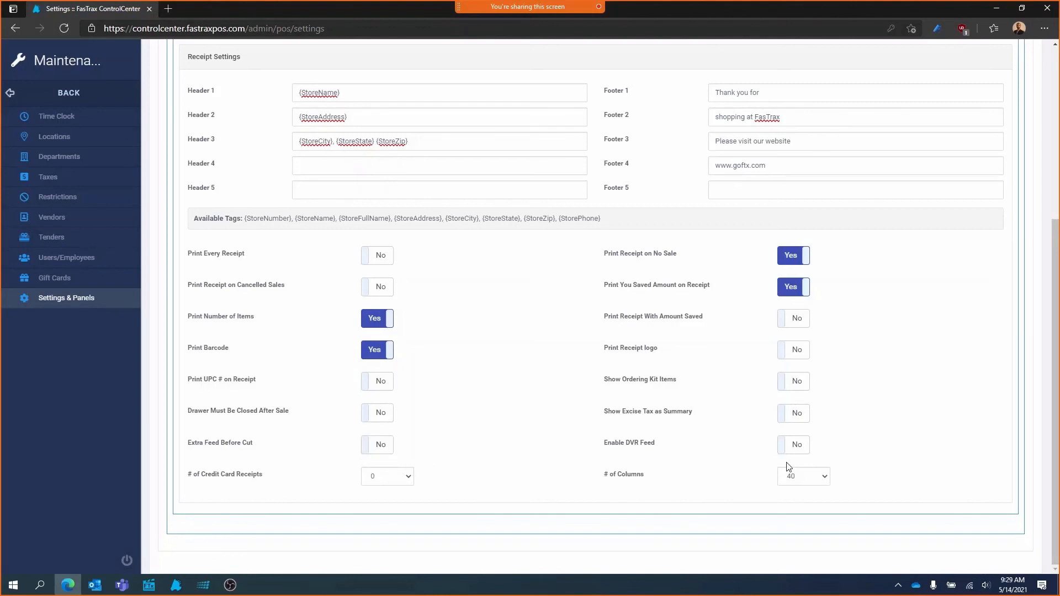
# Step: Switch Enable DVR Feed to Yes and back to No, and set # of Credit Card Receipts to 2
pyautogui.click(794, 448)
pyautogui.click(795, 450)
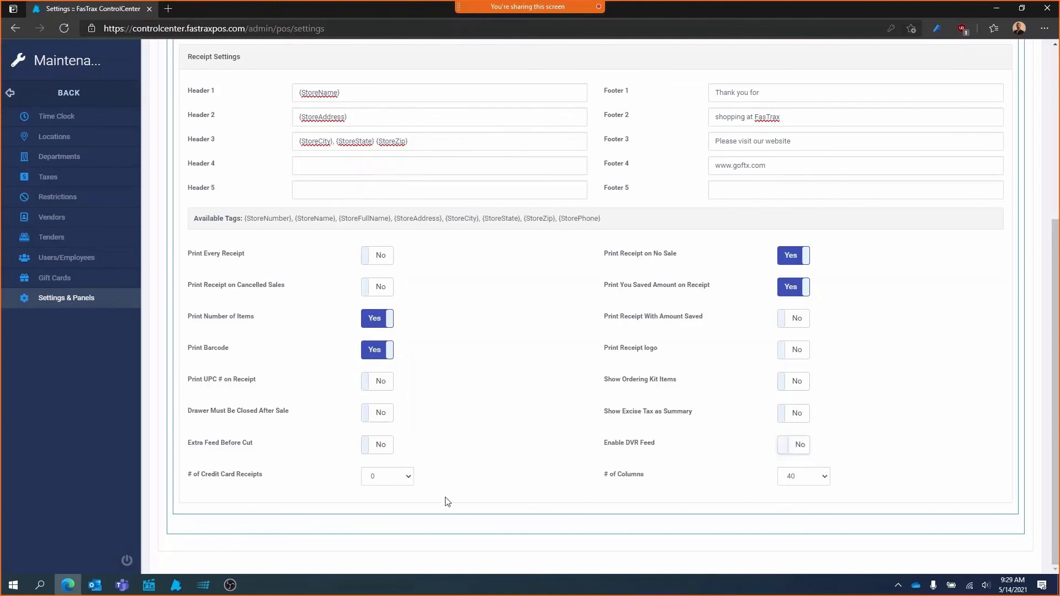
pyautogui.click(395, 479)
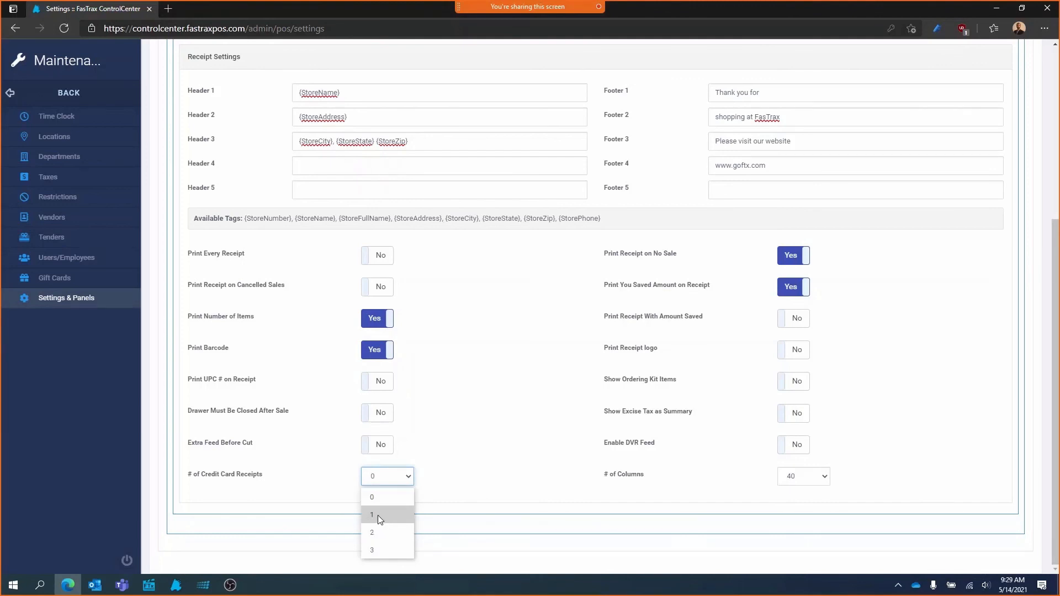
pyautogui.click(379, 533)
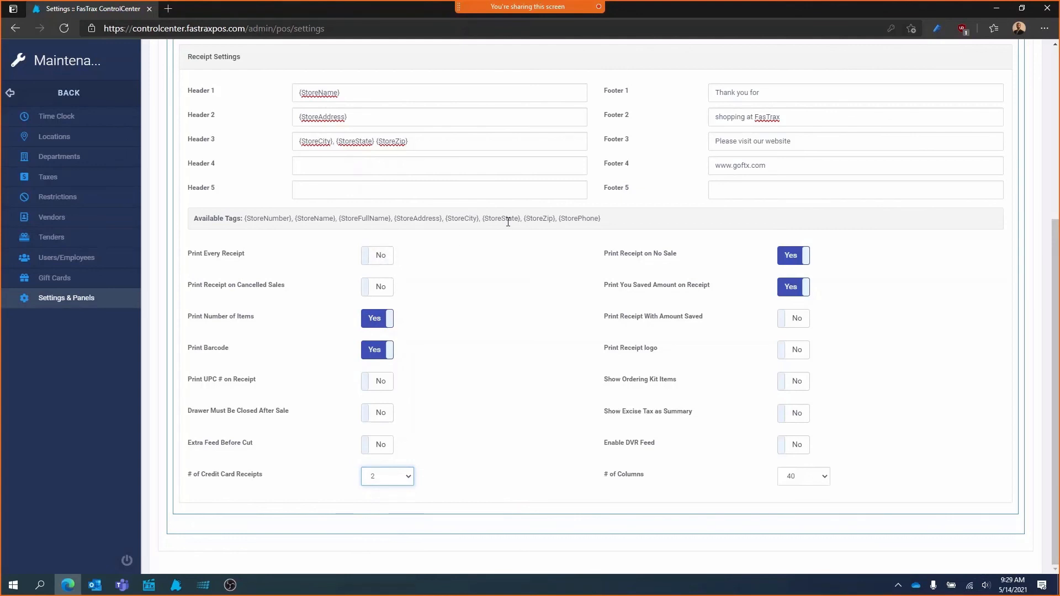
pyautogui.click(404, 478)
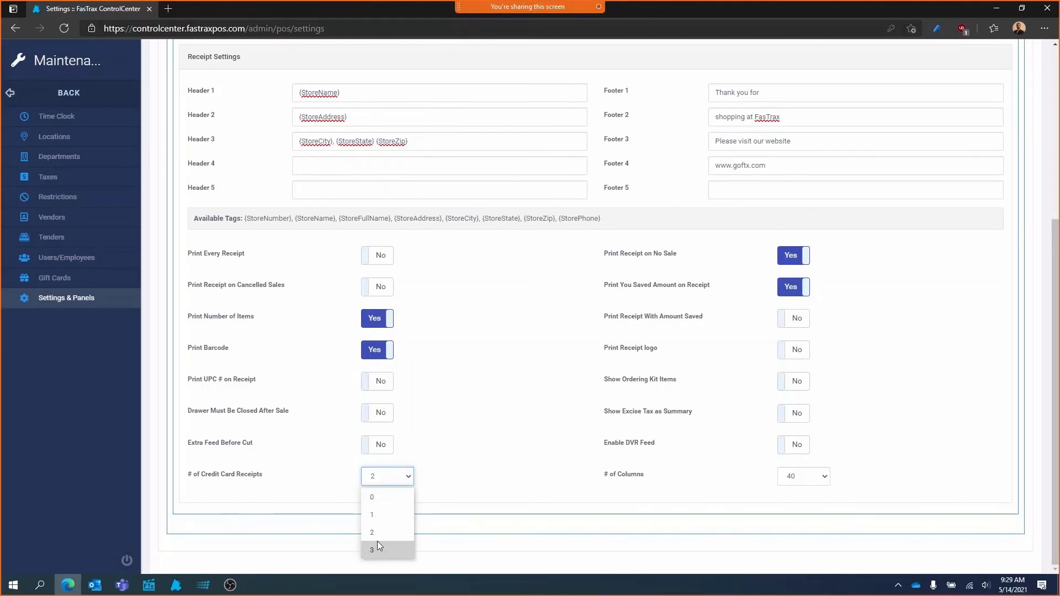
pyautogui.click(459, 509)
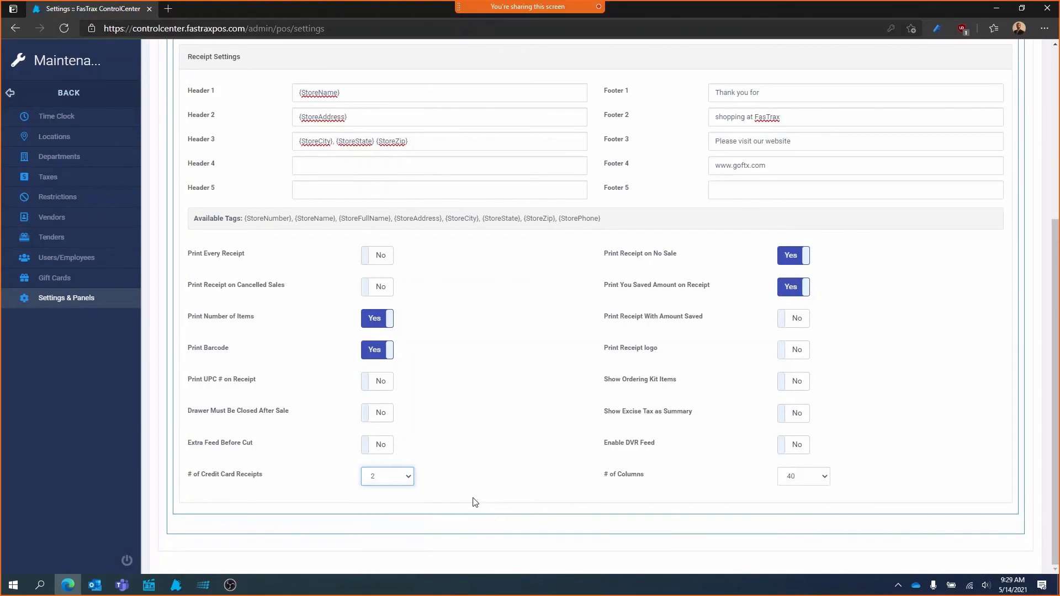
# Step: Review the choices available for the receipt's # of Columns and keep it at 40
pyautogui.click(815, 477)
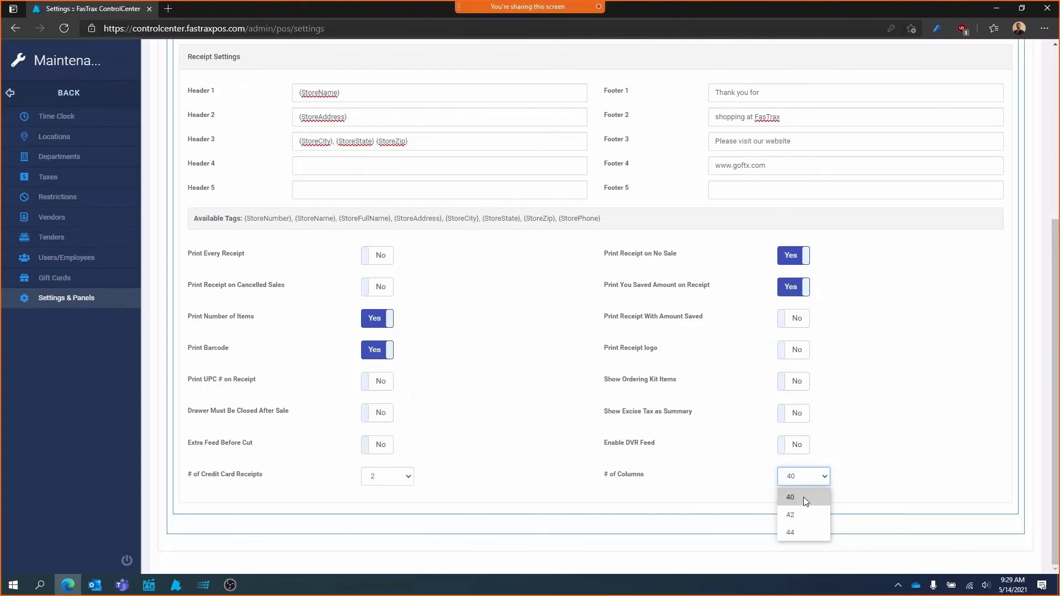
pyautogui.click(824, 478)
pyautogui.click(825, 479)
pyautogui.click(889, 472)
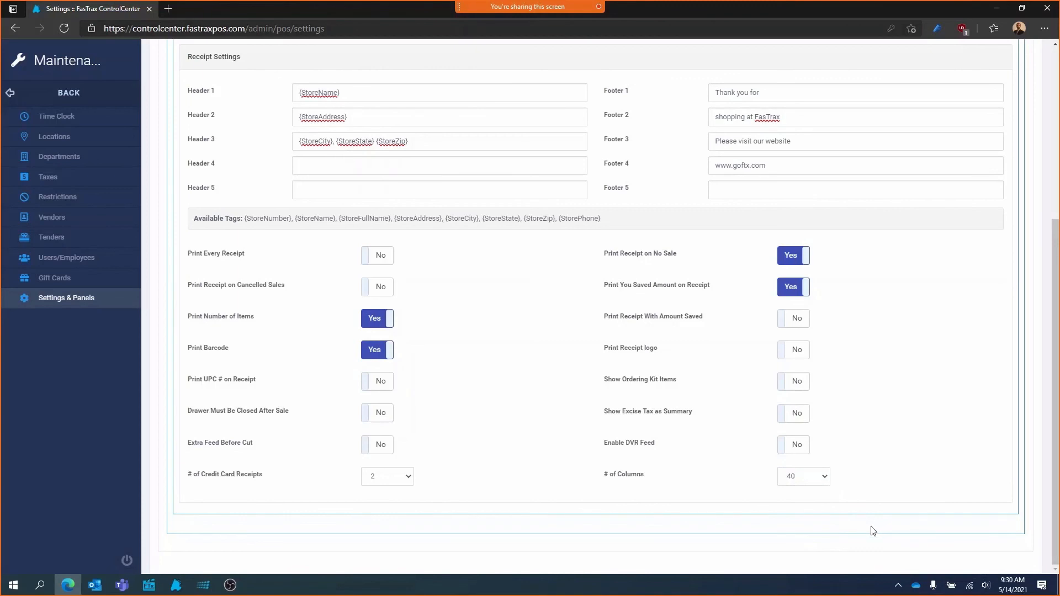
pyautogui.scroll(5, 890, 455)
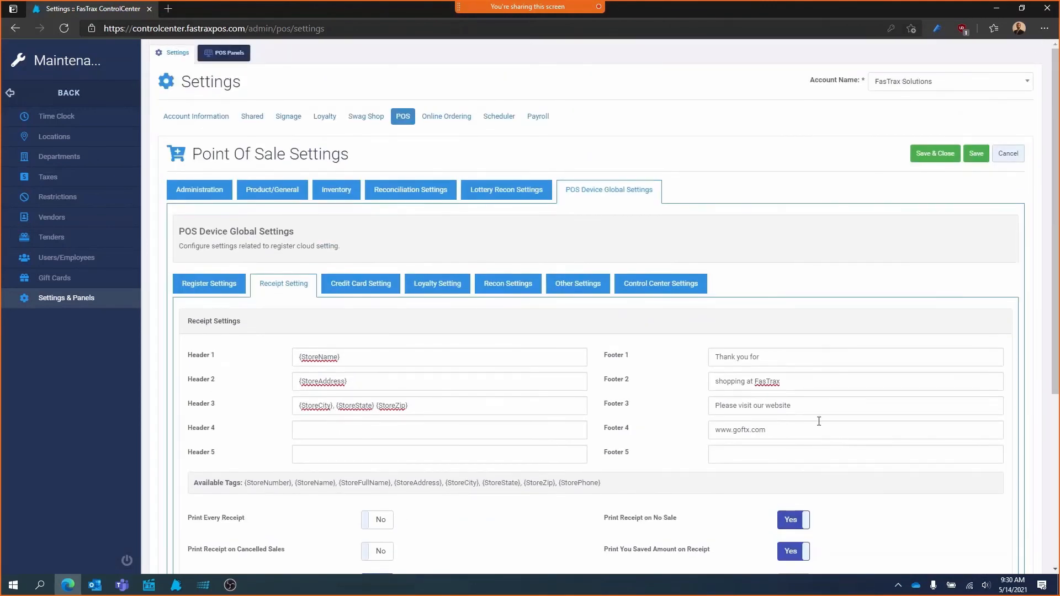